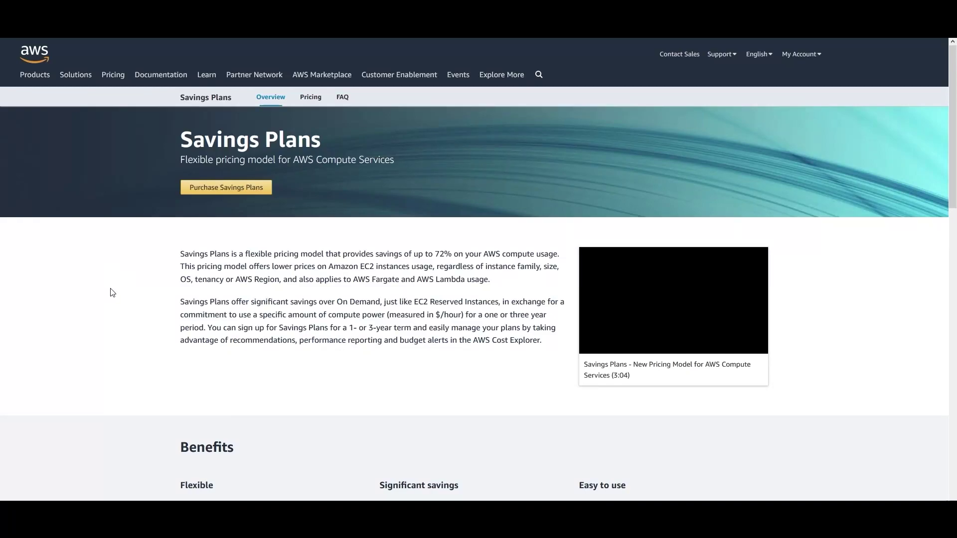
- Skim the Savings Plans overview and open the Savings Plans pricing page
scroll(111, 293, "down", 2)
scroll(111, 293, "down", 1)
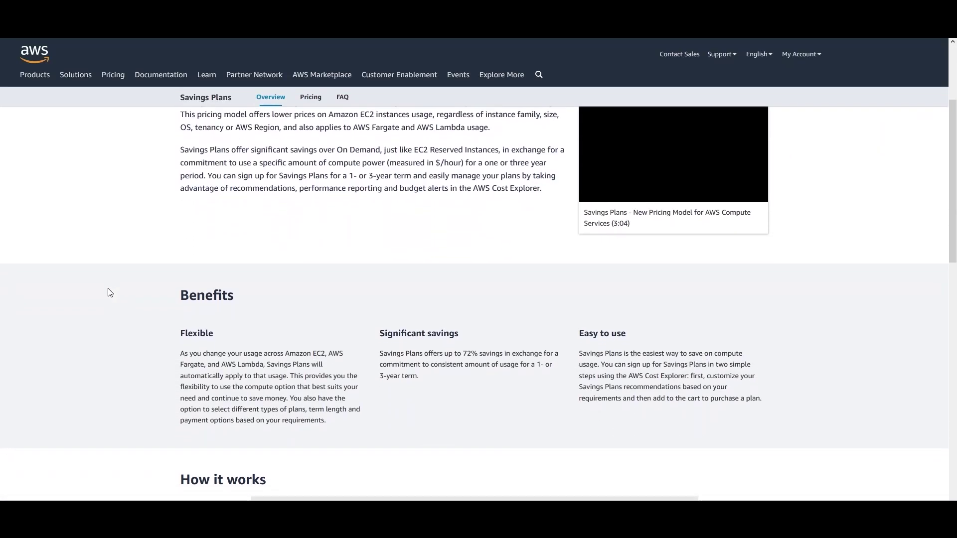
scroll(139, 284, "up", 3)
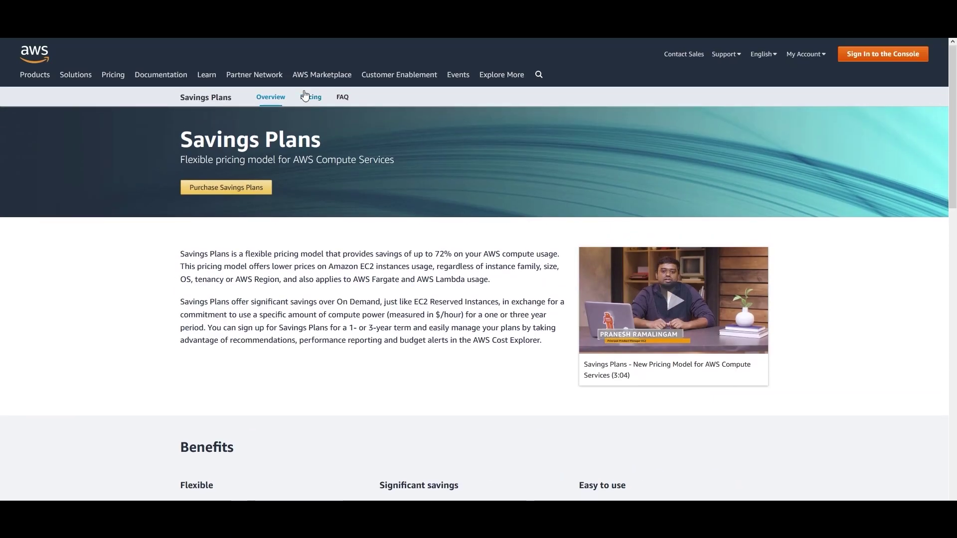
left_click(306, 103)
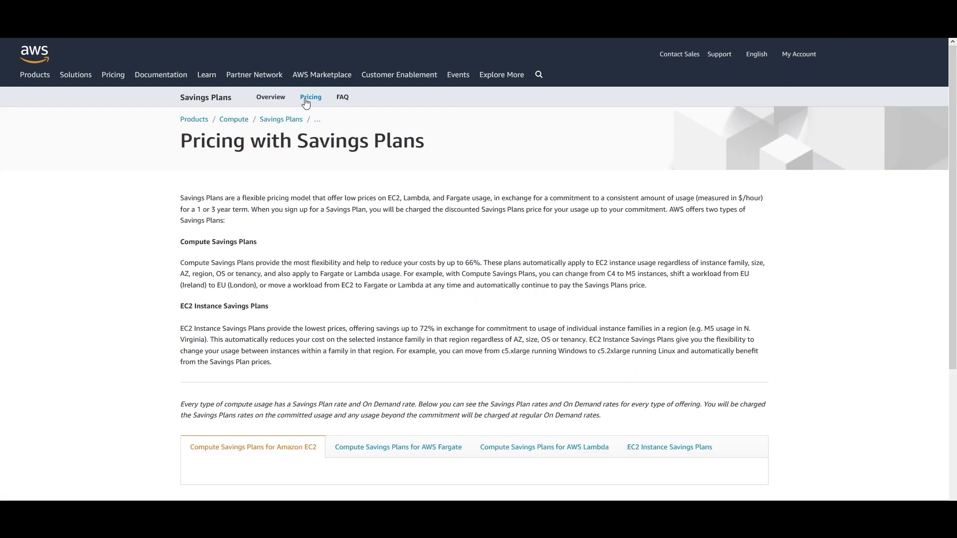
- Look through the available term lengths and payment options in Compute Savings Plans for Amazon EC2
scroll(146, 242, "down", 5)
scroll(145, 243, "down", 1)
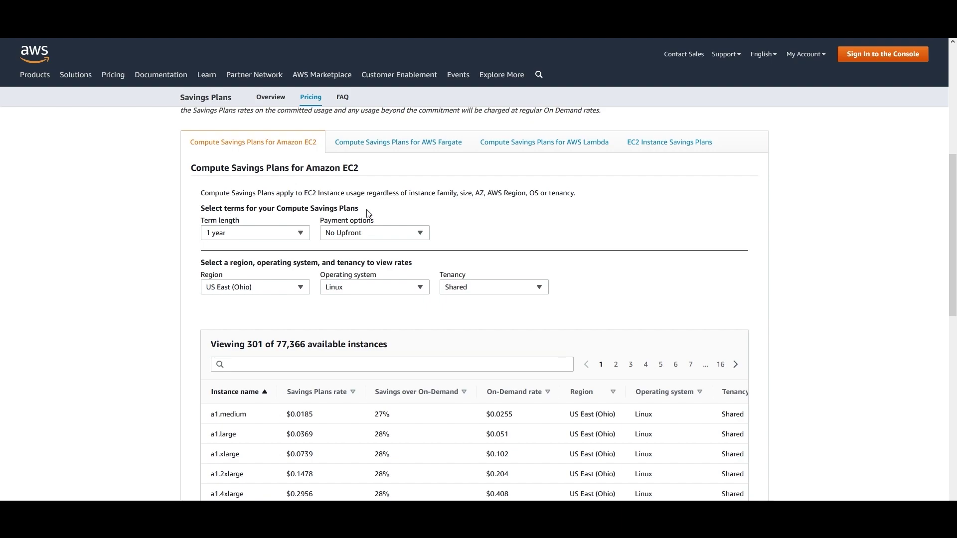
left_click(297, 233)
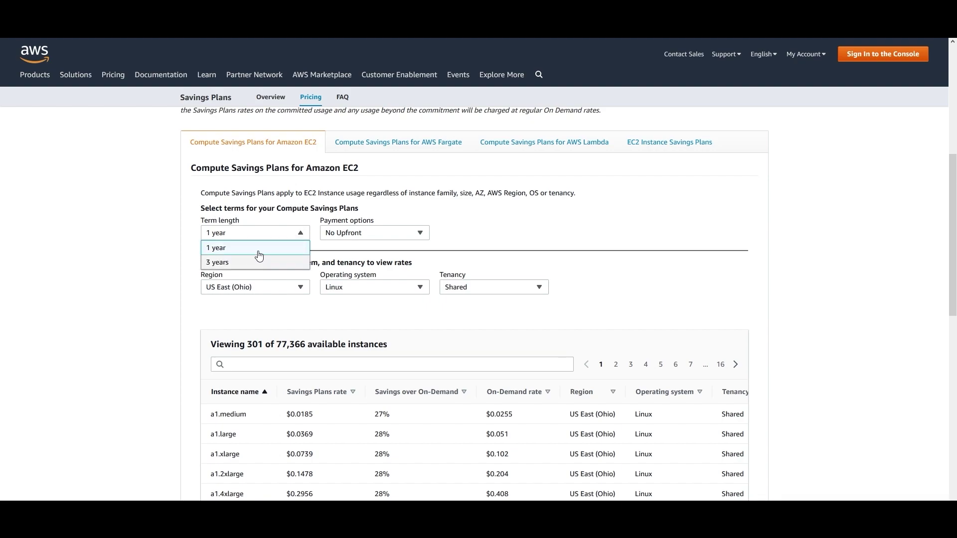
left_click(385, 234)
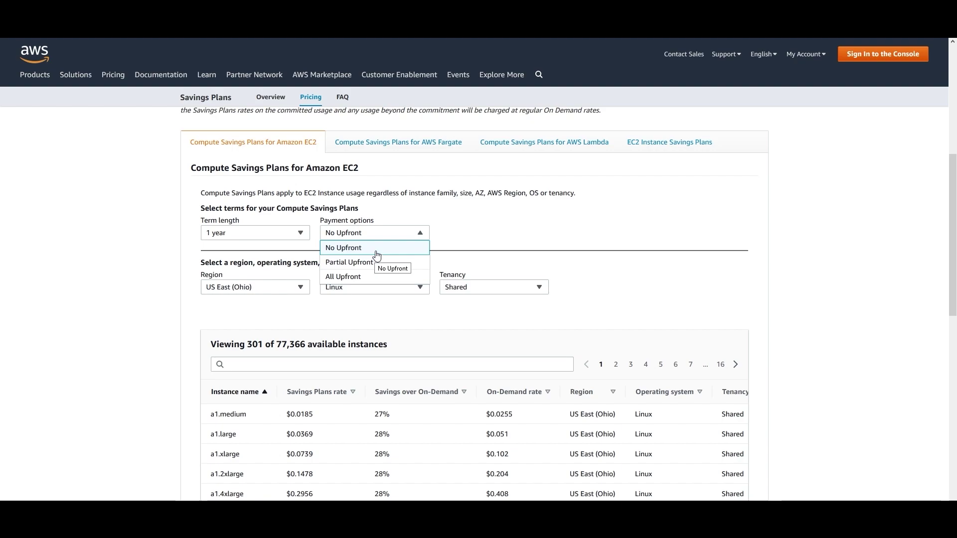
left_click(493, 246)
scroll(257, 299, "down", 1)
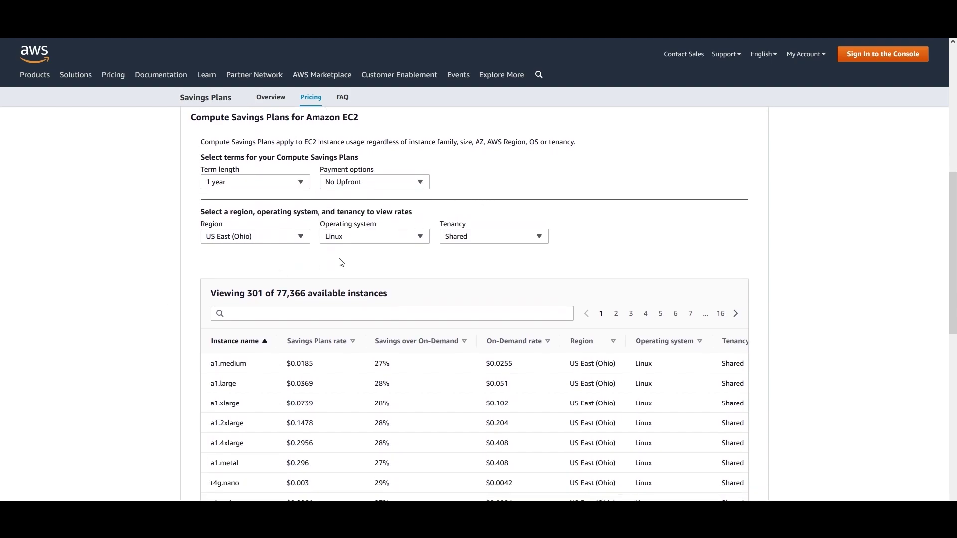
- Set the region for the Amazon EC2 Savings Plans rates to Asia Pacific (Mumbai)
left_click(299, 236)
scroll(284, 289, "down", 3)
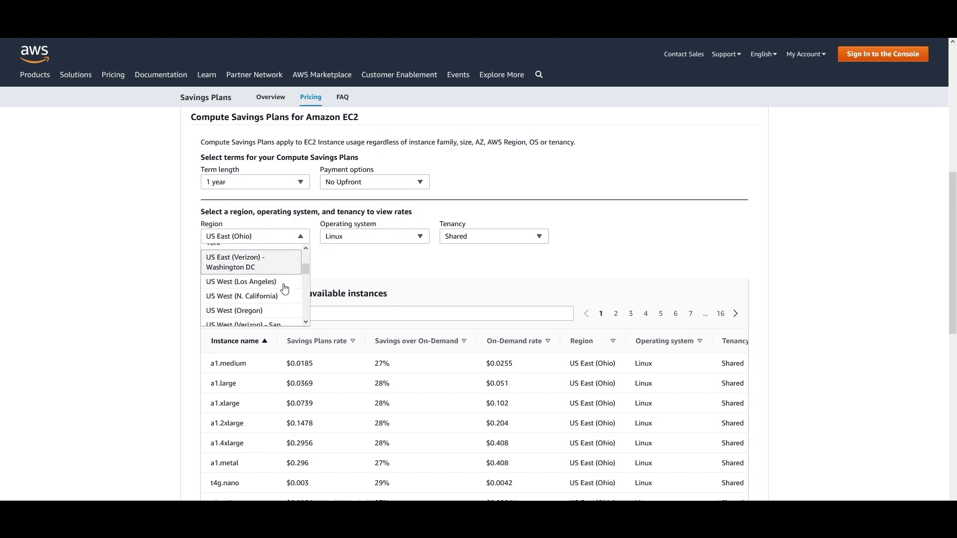
scroll(284, 289, "down", 6)
scroll(265, 286, "up", 2)
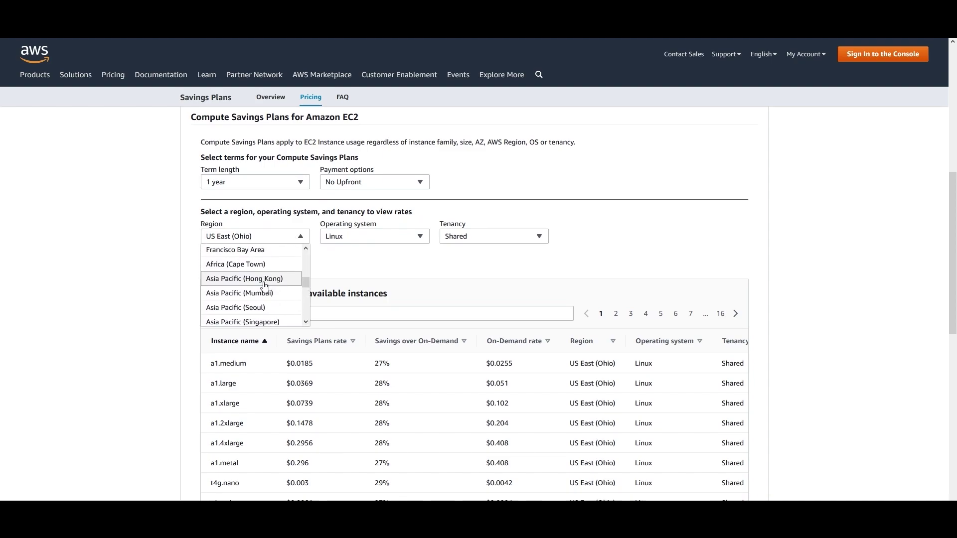
left_click(264, 293)
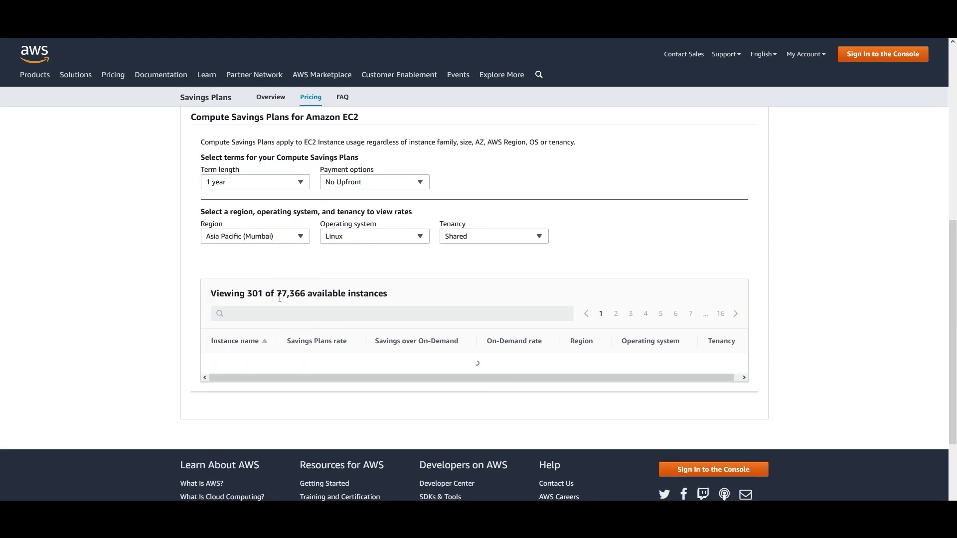
- Set the operating system for the EC2 rates to Windows and check the available tenancy choices
left_click(409, 240)
scroll(404, 299, "down", 3)
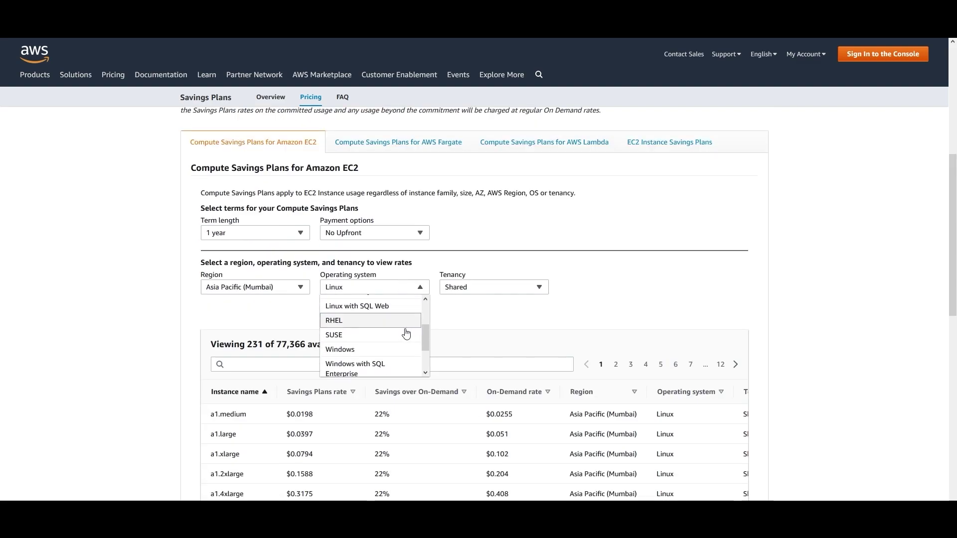
left_click(387, 350)
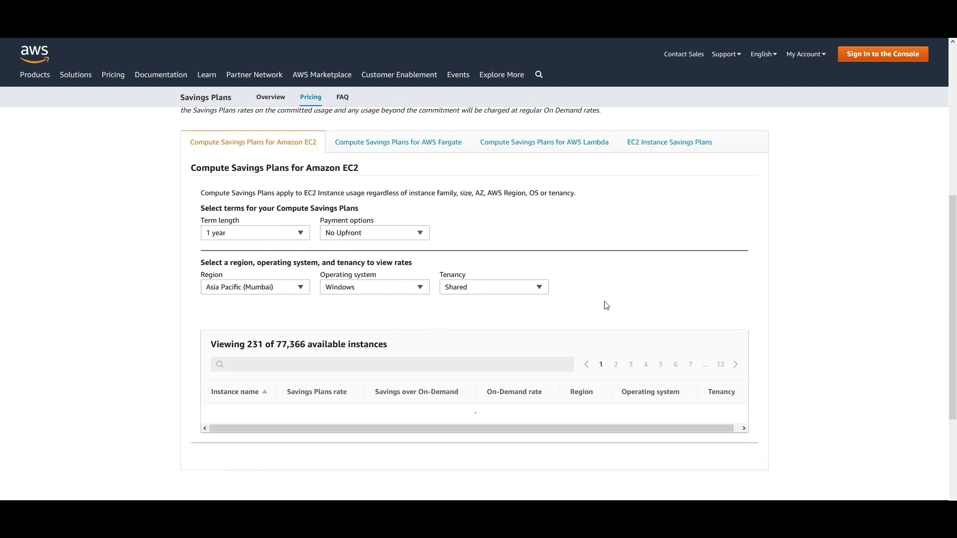
scroll(560, 266, "down", 1)
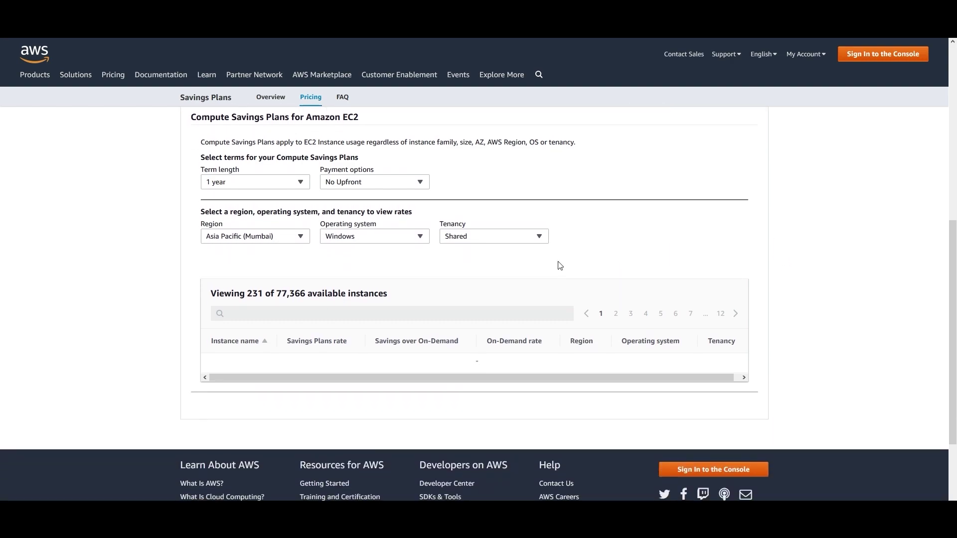
left_click(528, 238)
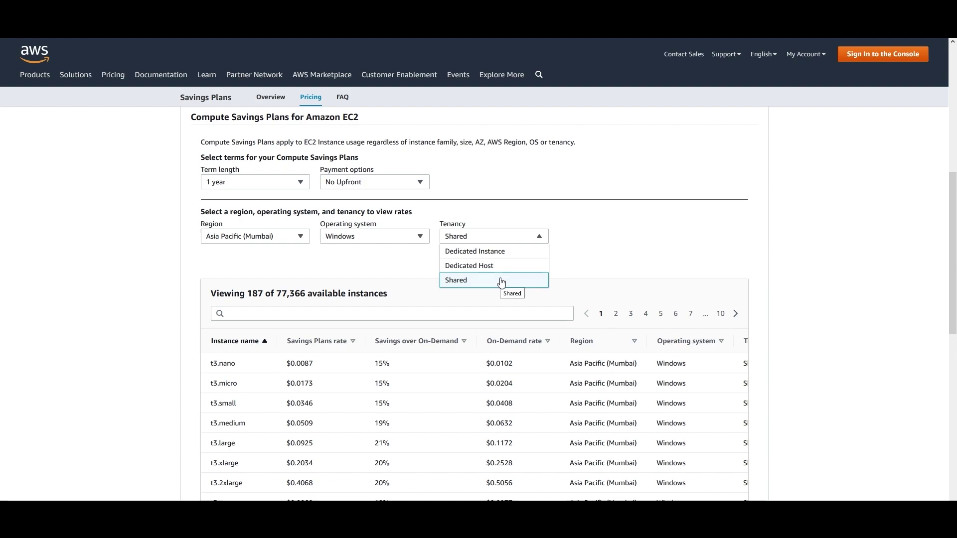
left_click(715, 244)
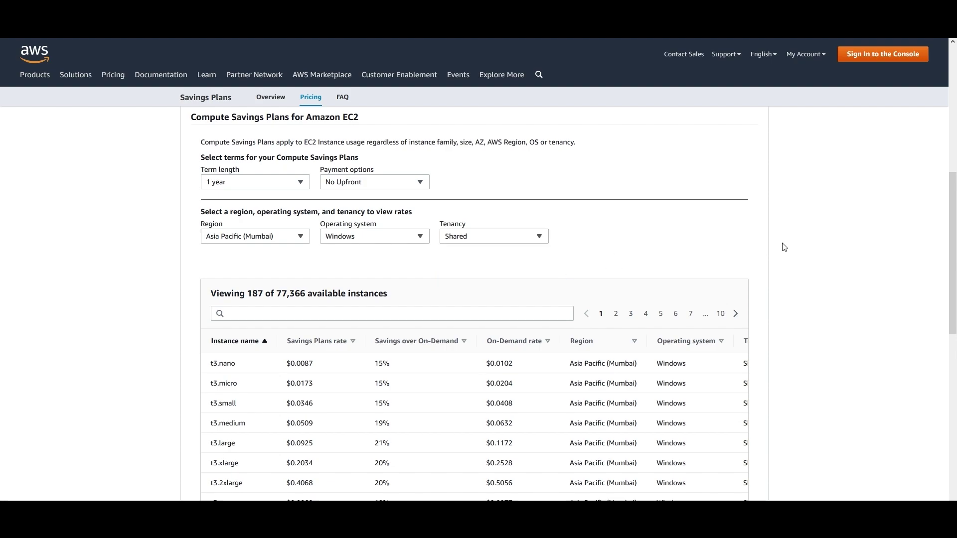
- Browse the EC2 instance rates table and go to its last page, page 10
scroll(787, 249, "down", 2)
scroll(789, 252, "down", 1)
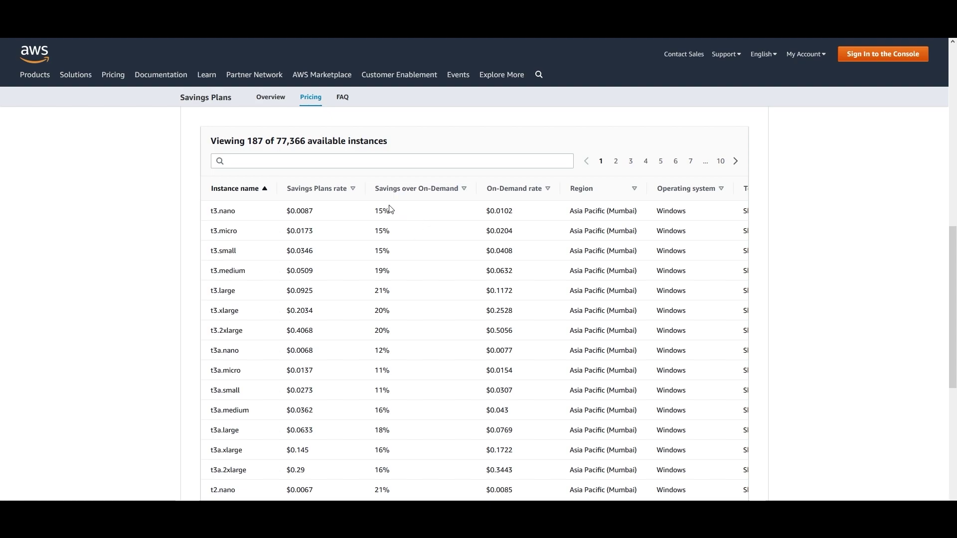
scroll(479, 348, "down", 4)
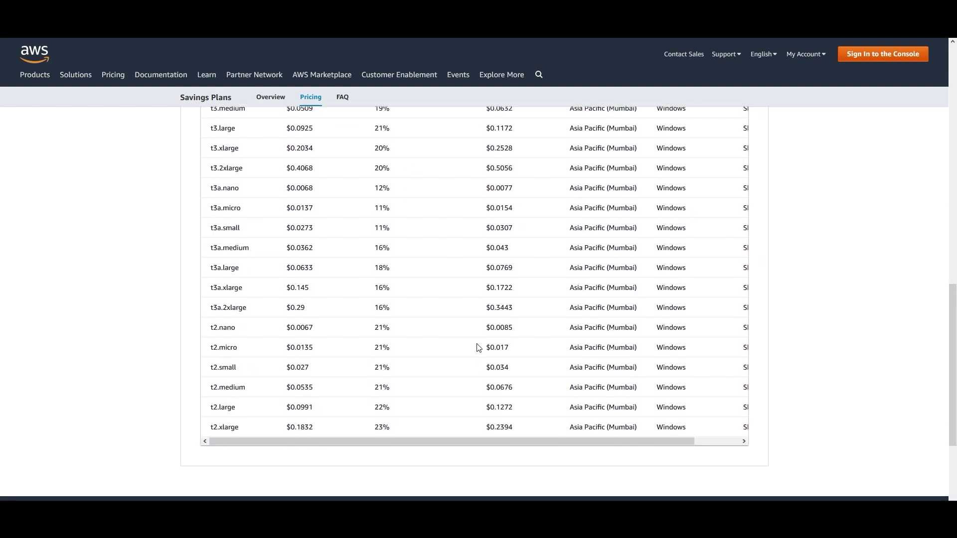
scroll(528, 339, "up", 6)
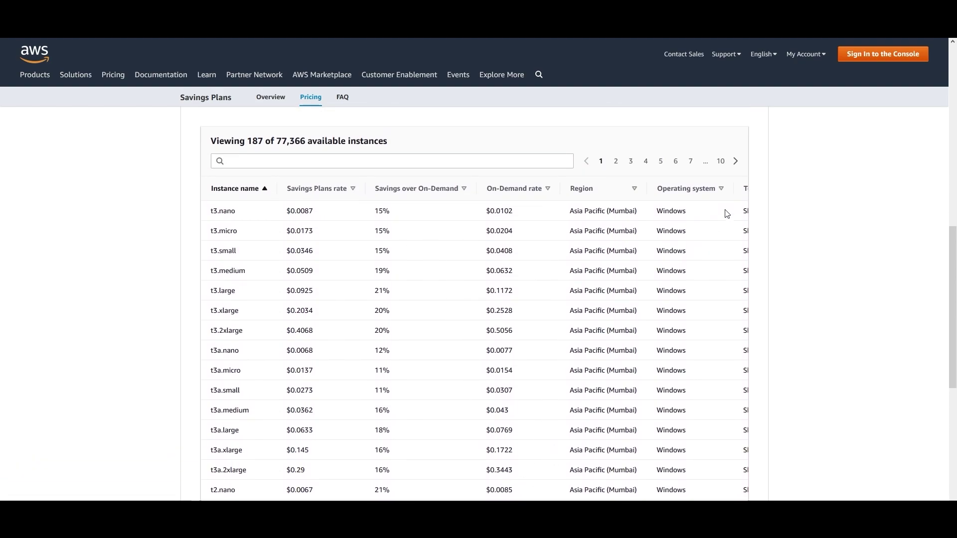
left_click(721, 163)
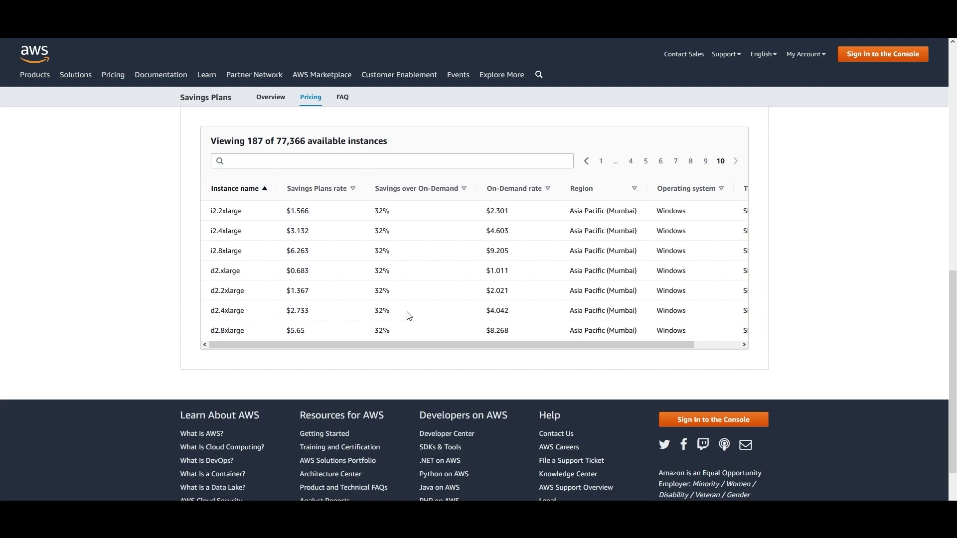
- Examine the d2.8xlarge row's savings over On-Demand, On-Demand rate and region against the selected plan terms
left_click_drag(388, 328, 401, 332)
left_click_drag(486, 332, 512, 333)
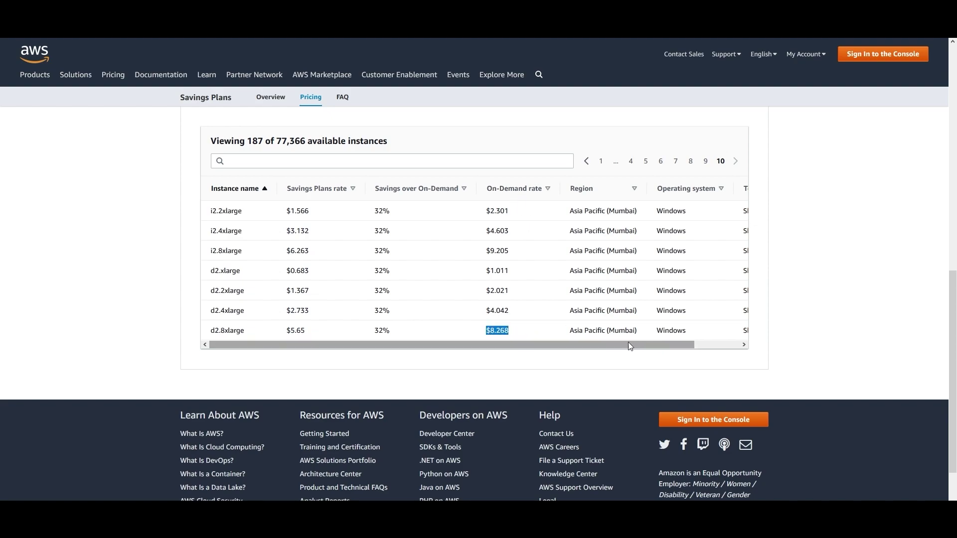
left_click_drag(573, 329, 635, 331)
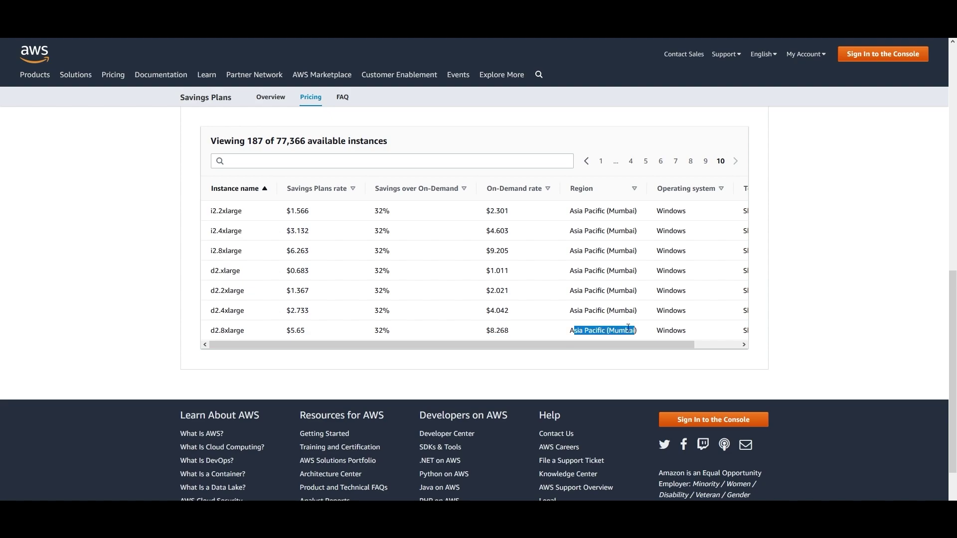
scroll(412, 222, "up", 3)
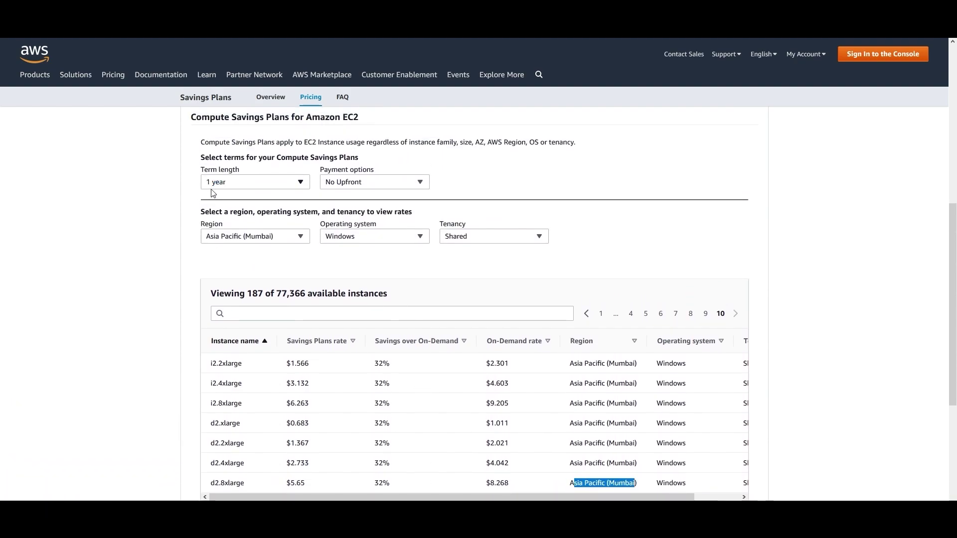
scroll(169, 283, "down", 1)
scroll(168, 283, "down", 2)
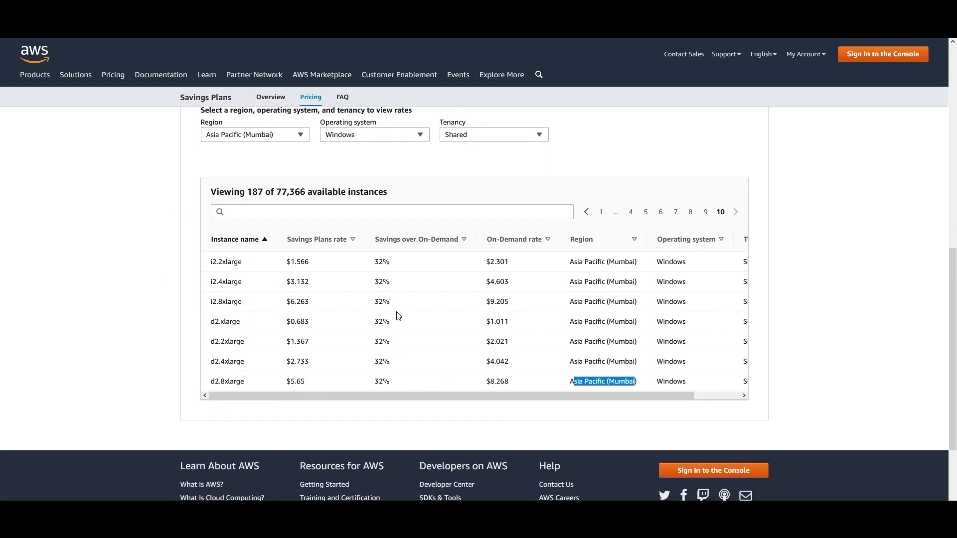
left_click_drag(372, 377, 511, 392)
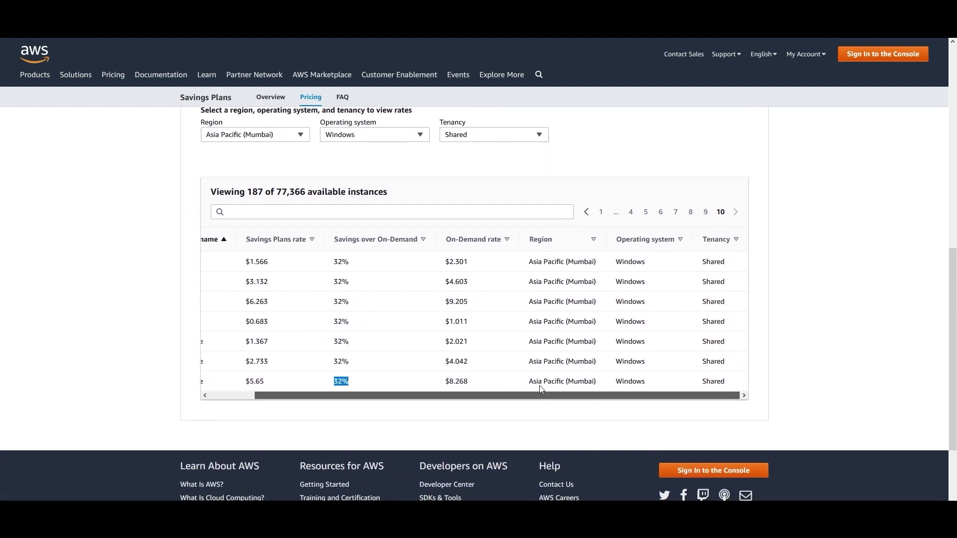
- Show the Compute Savings Plans for AWS Fargate and examine the savings for the per GB and per vCPU hourly resources
scroll(471, 384, "up", 5)
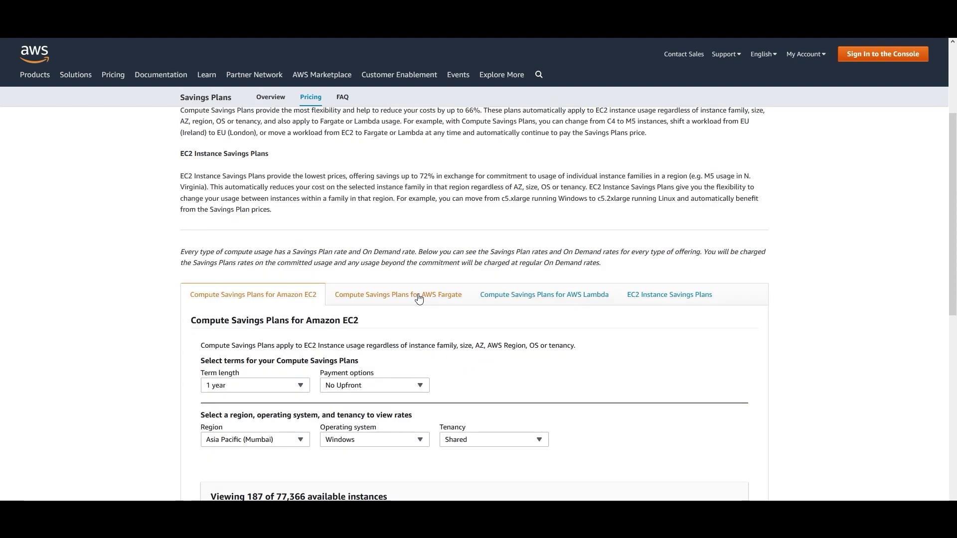
left_click(420, 299)
scroll(920, 304, "down", 2)
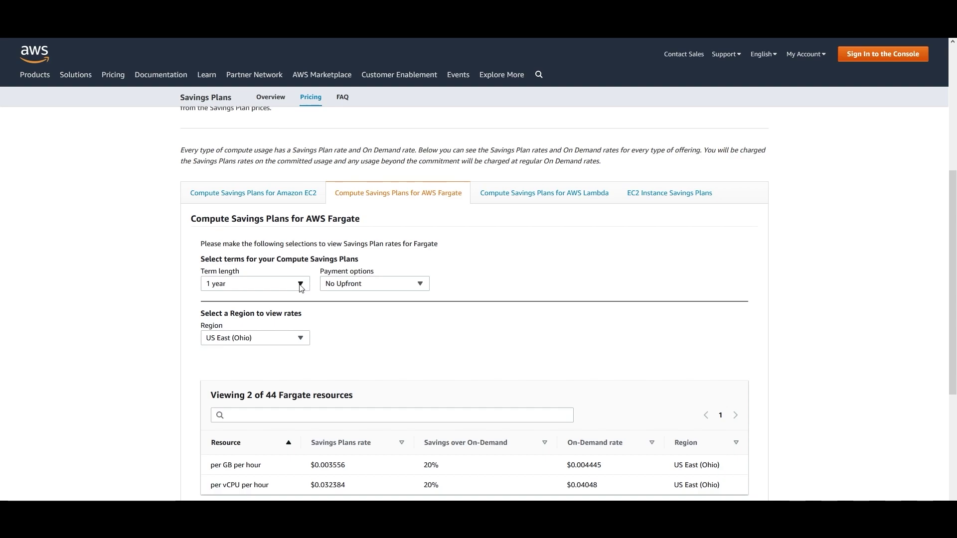
scroll(322, 344, "down", 2)
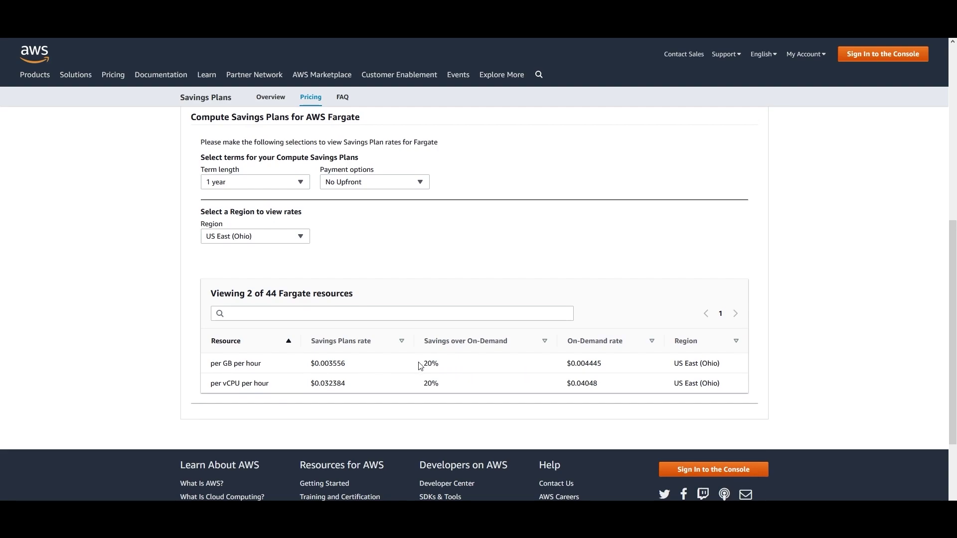
left_click_drag(420, 367, 444, 365)
left_click_drag(211, 366, 294, 370)
left_click_drag(209, 384, 329, 396)
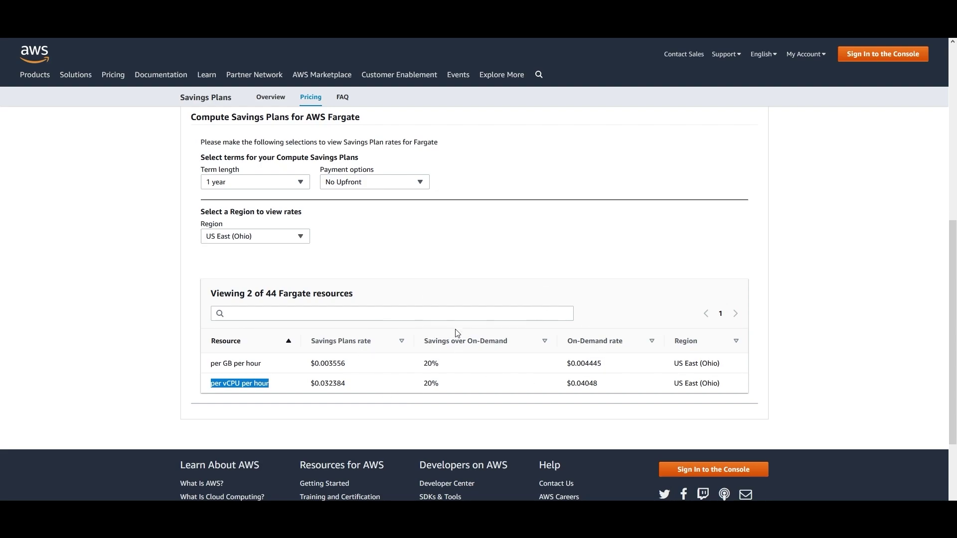
- Show the Compute Savings Plans for AWS Lambda and view its usage type rates
scroll(457, 333, "up", 2)
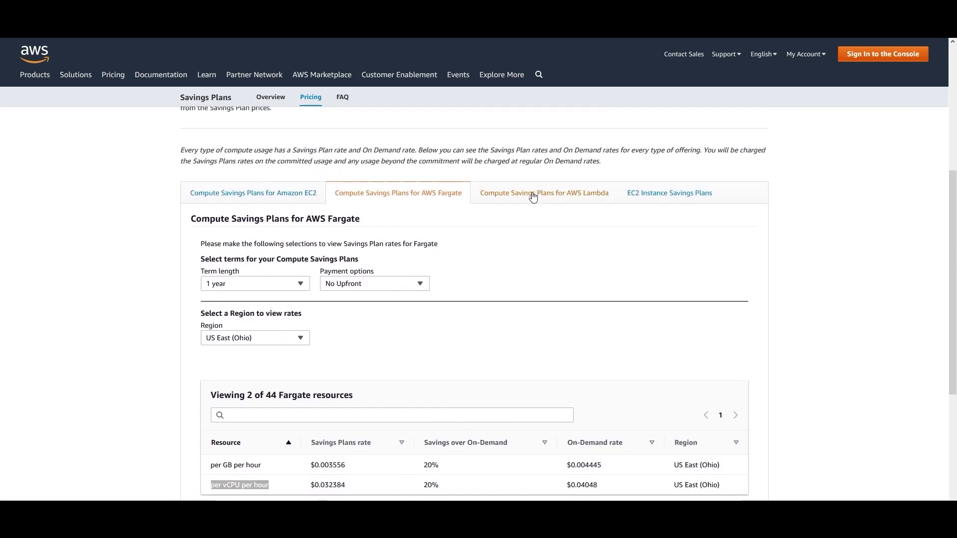
left_click(533, 197)
scroll(573, 344, "down", 3)
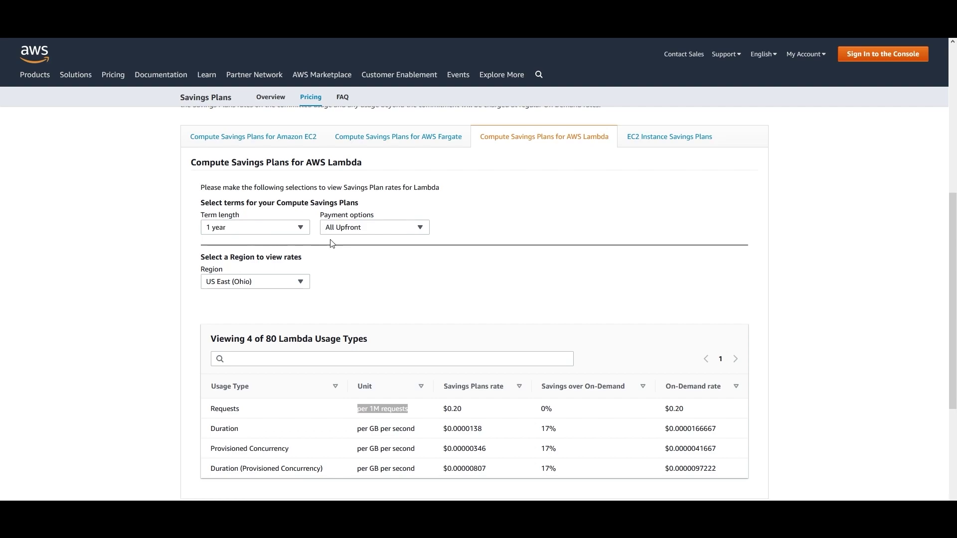
- Set the region for the AWS Lambda Savings Plans rates to Asia Pacific (Mumbai)
scroll(434, 271, "down", 2)
left_click(303, 205)
scroll(318, 221, "up", 1)
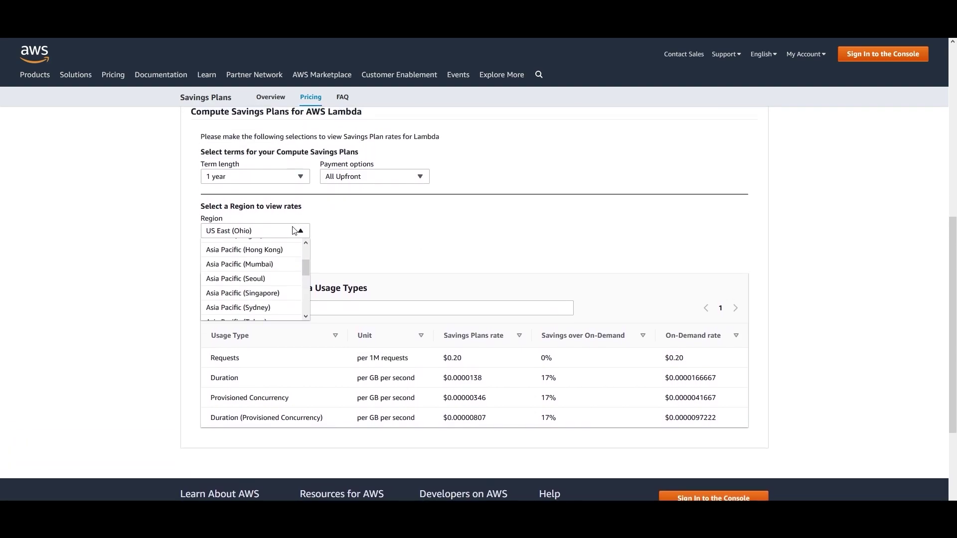
scroll(299, 234, "up", 2)
scroll(280, 282, "down", 2)
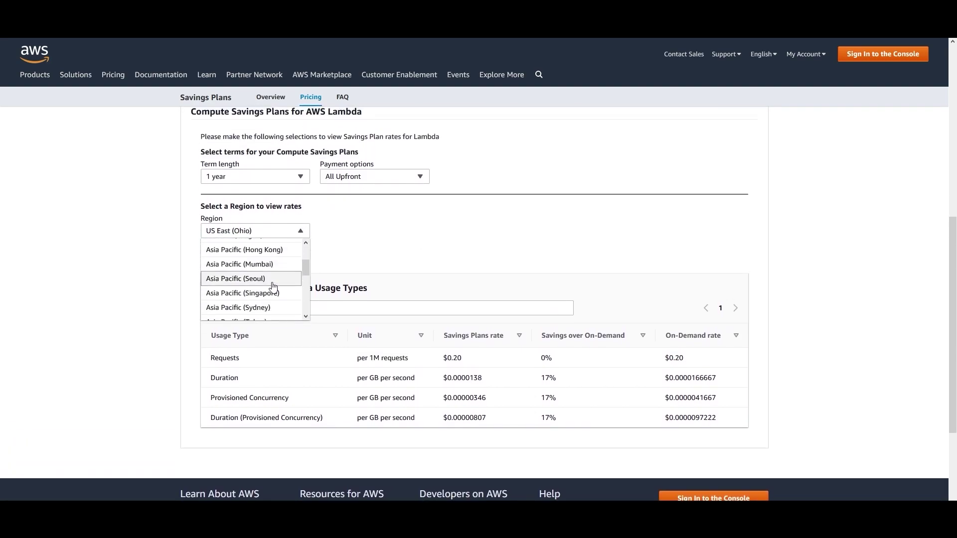
left_click(260, 262)
- Examine the unit and the savings over On-Demand for the Lambda Duration usage type
scroll(648, 252, "down", 2)
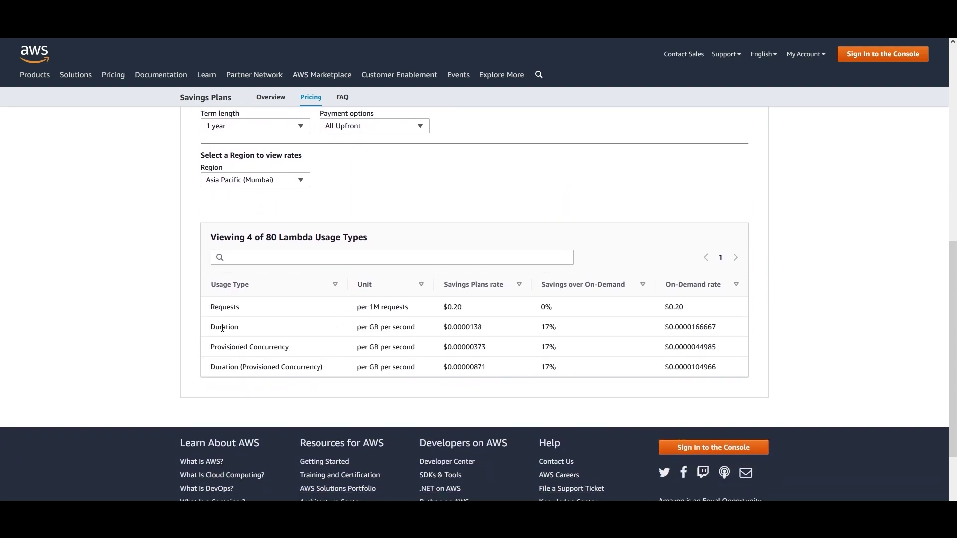
left_click_drag(359, 328, 424, 328)
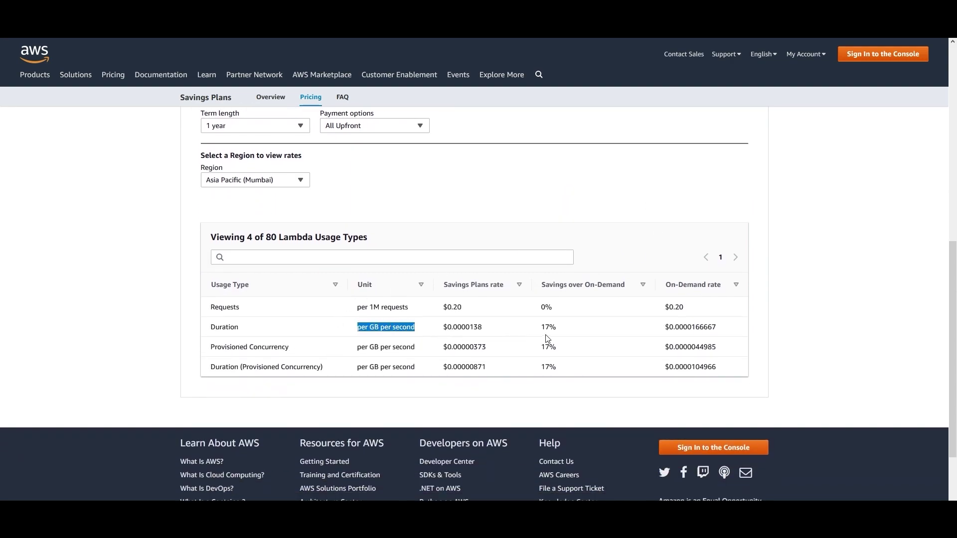
left_click_drag(538, 327, 567, 335)
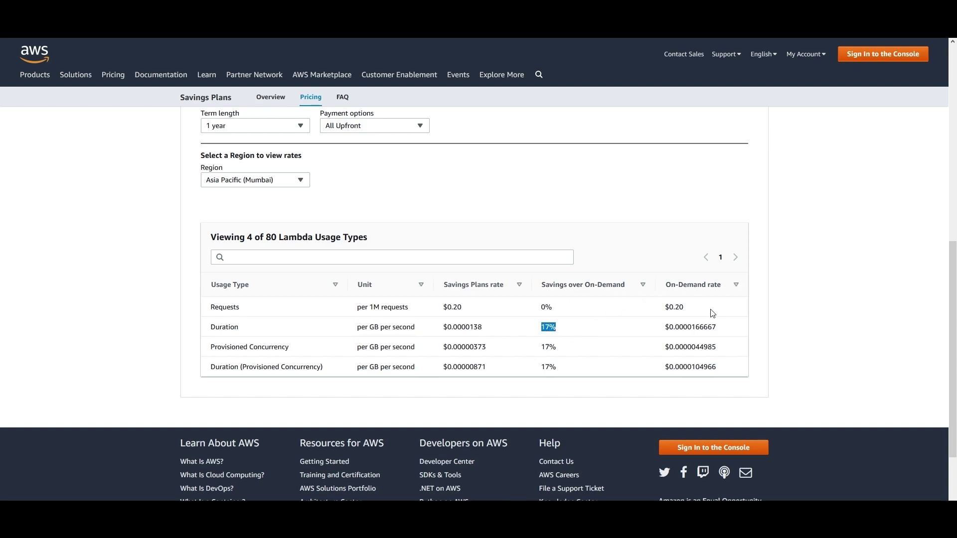
- Examine the unit for Lambda Requests and the savings over On-Demand for the Provisioned Concurrency and Duration (Provisioned Concurrency) usage types
left_click_drag(357, 314, 437, 308)
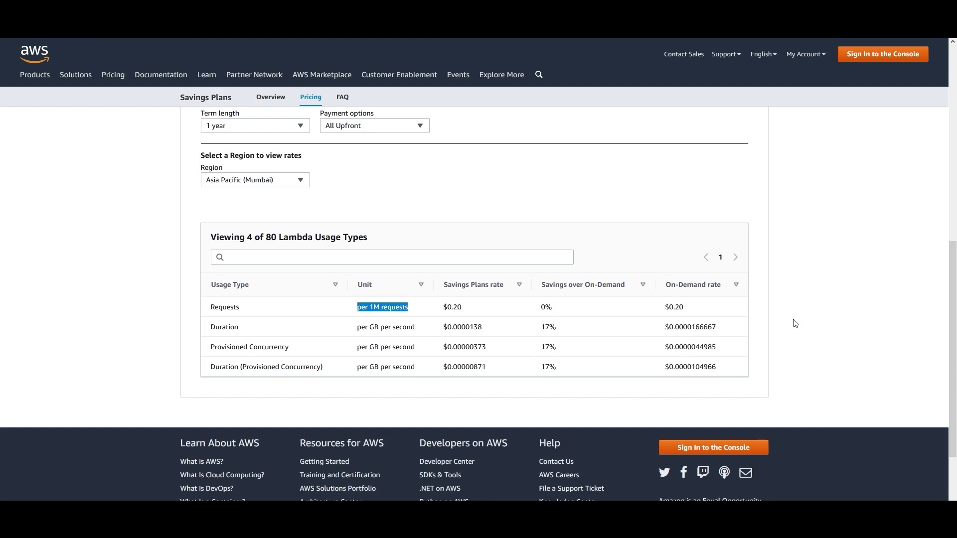
scroll(235, 417, "up", 1)
left_click_drag(203, 400, 297, 399)
left_click_drag(209, 419, 336, 418)
left_click(337, 419)
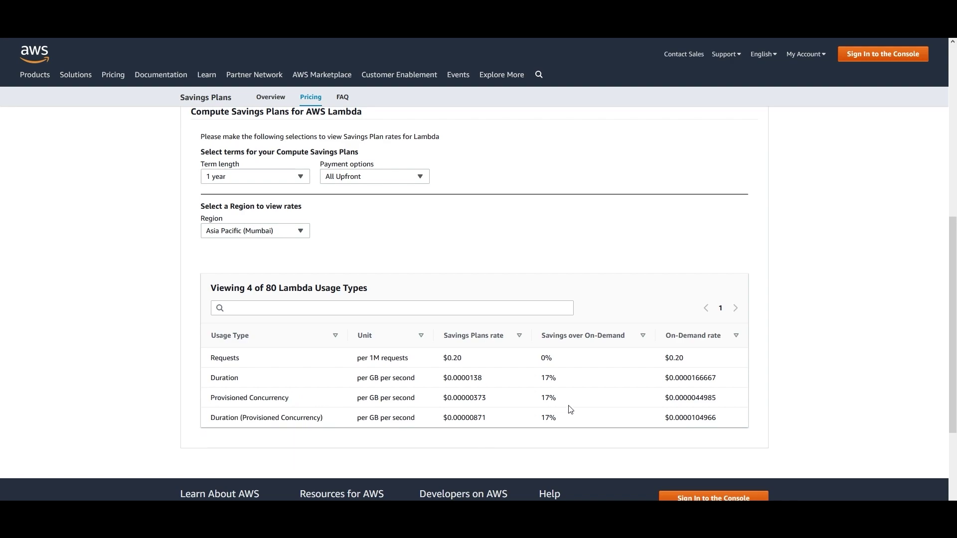
double_click(543, 398)
double_click(543, 419)
- Show the EC2 Instance Savings Plans rates and set their payment option to Partial Upfront
scroll(758, 398, "up", 3)
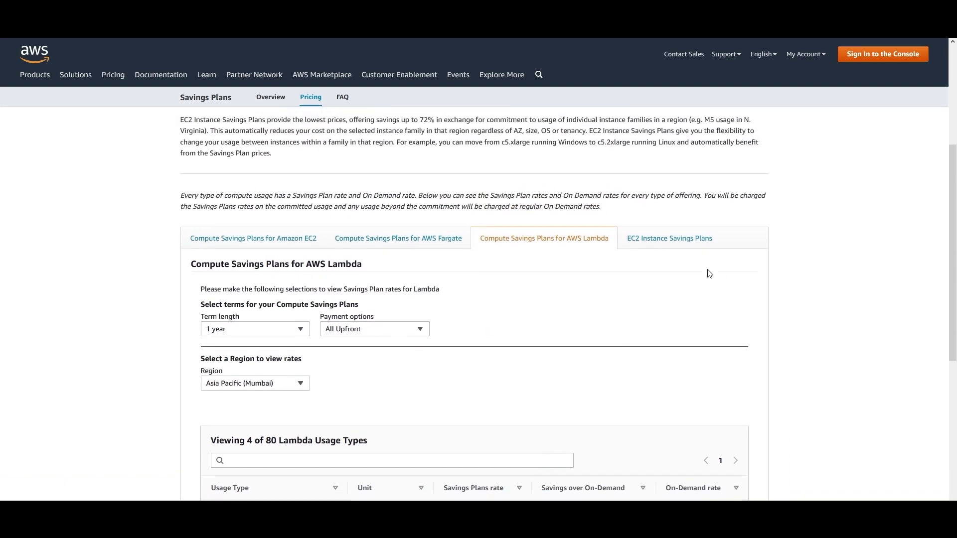
left_click(674, 243)
scroll(723, 249, "up", 1)
scroll(847, 324, "down", 3)
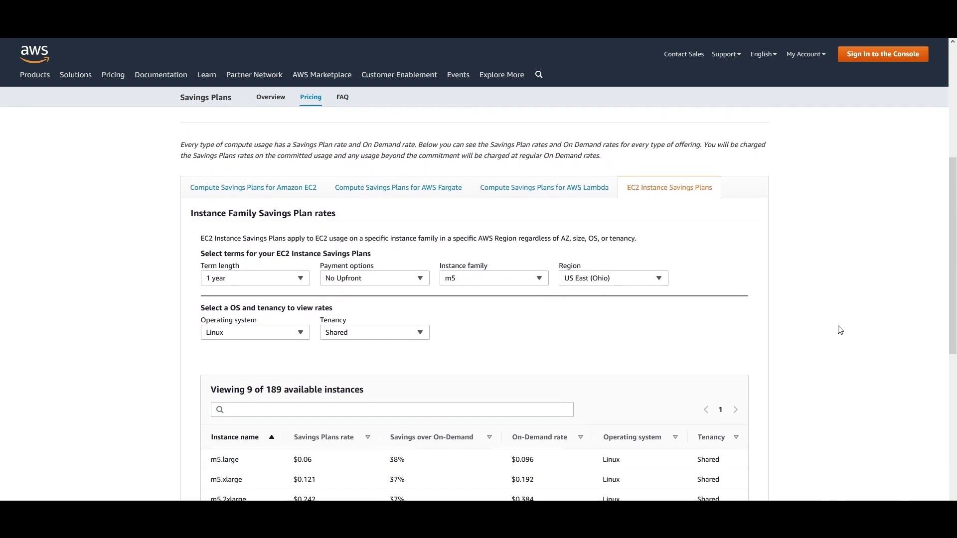
scroll(775, 319, "down", 1)
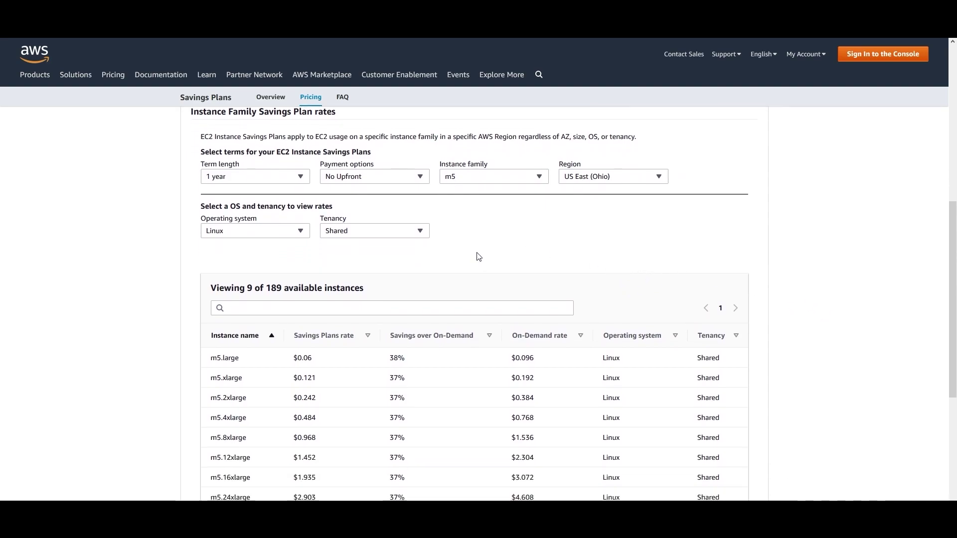
left_click(383, 178)
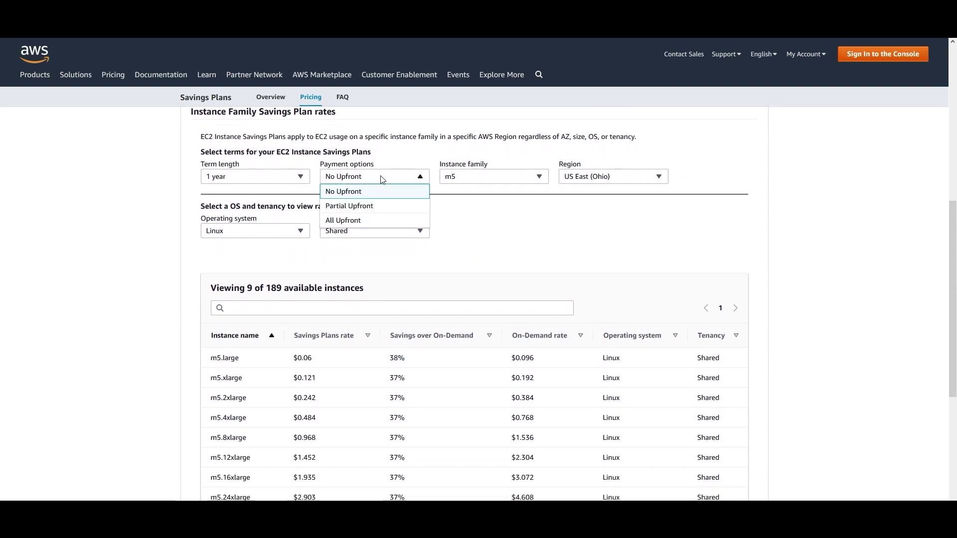
left_click(377, 207)
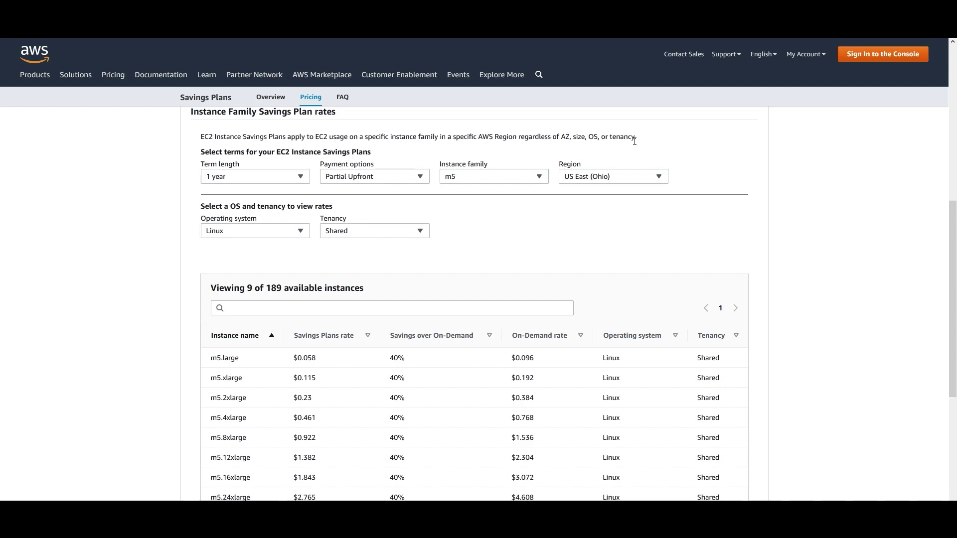
- Look through the instance families available for the EC2 Instance Savings Plans, keeping m5 selected
left_click(521, 178)
scroll(506, 217, "up", 2)
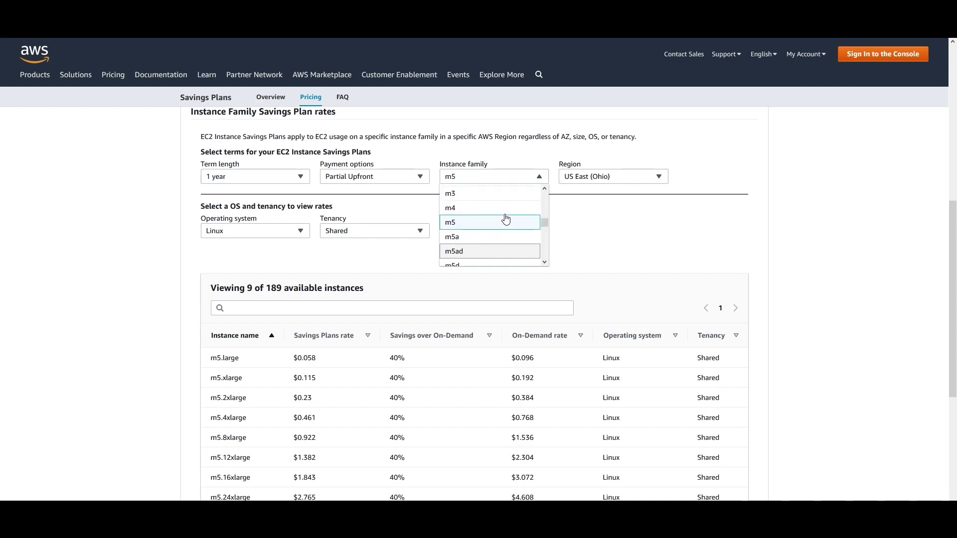
scroll(506, 219, "up", 4)
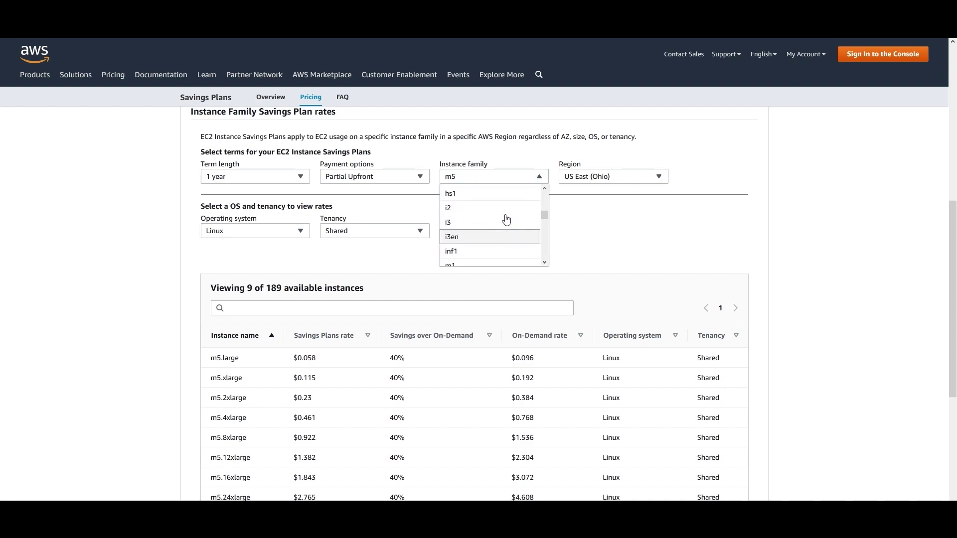
scroll(505, 221, "up", 2)
scroll(506, 222, "down", 10)
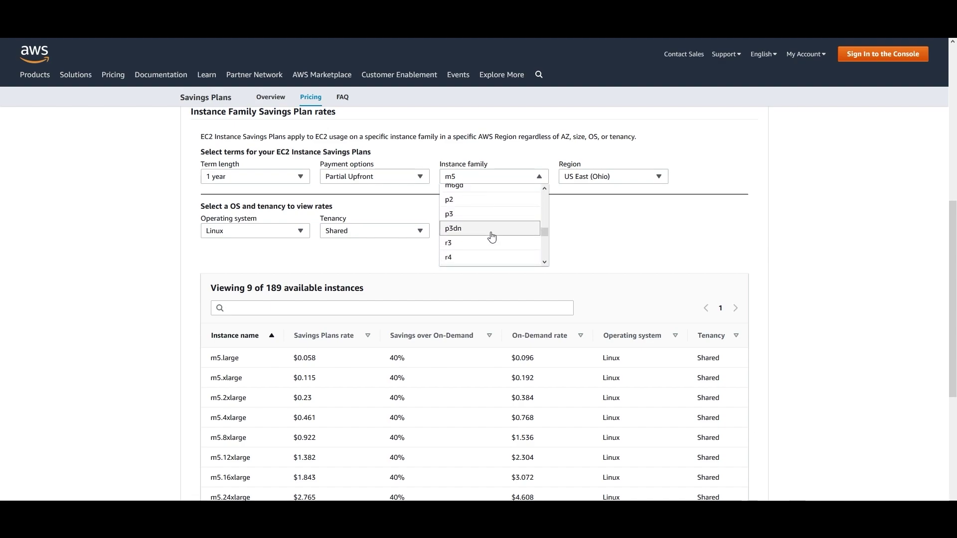
scroll(498, 222, "up", 6)
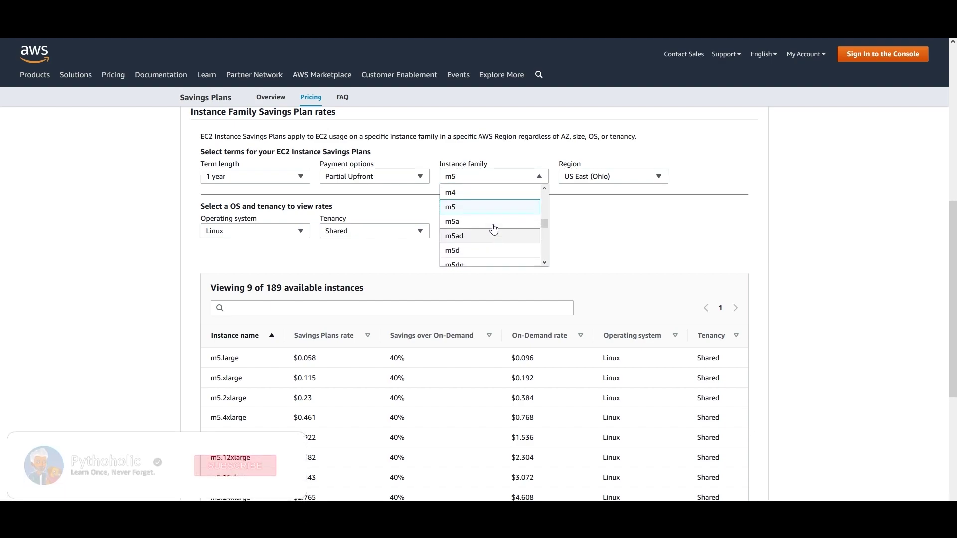
left_click(472, 245)
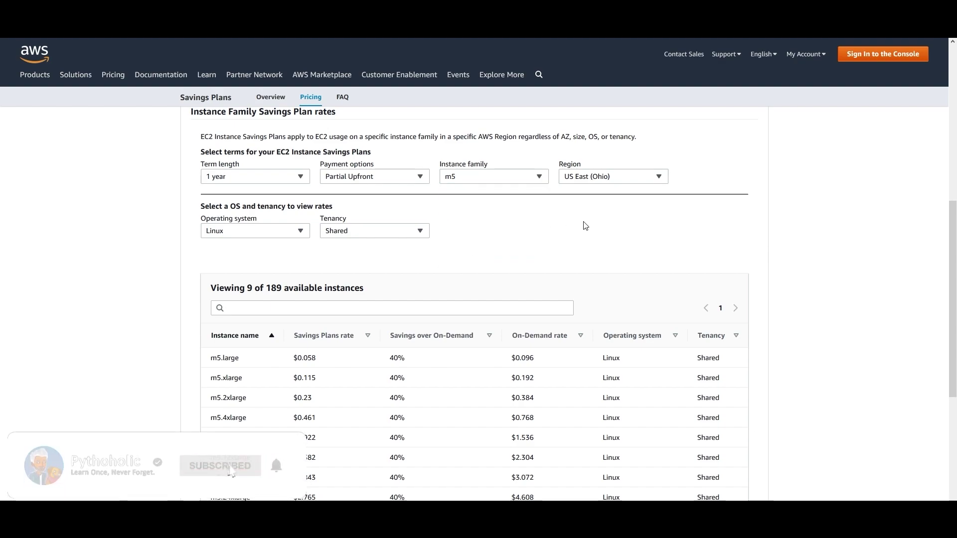
- Set the EC2 Instance Savings Plans region to Asia Pacific (Mumbai) and the operating system to Windows
left_click(624, 179)
scroll(608, 207, "down", 8)
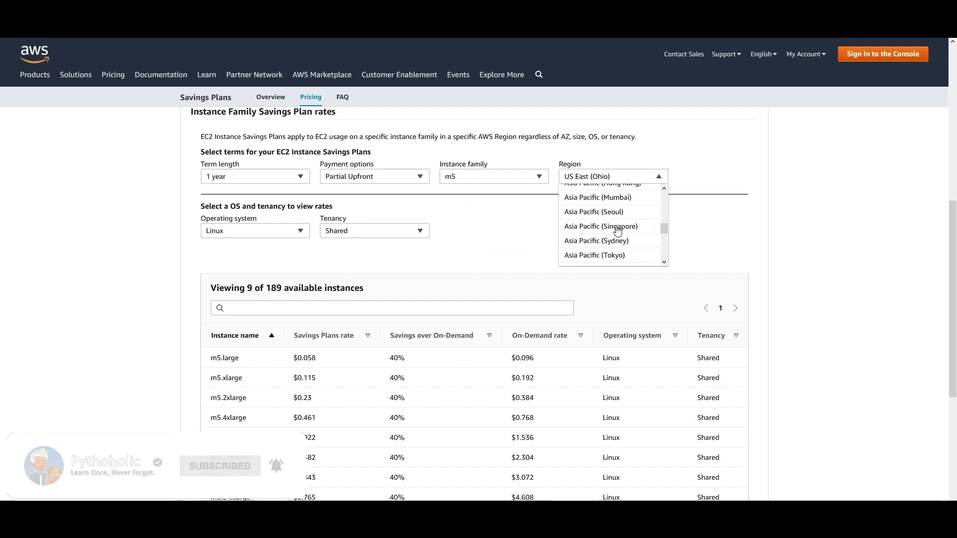
scroll(615, 219, "up", 2)
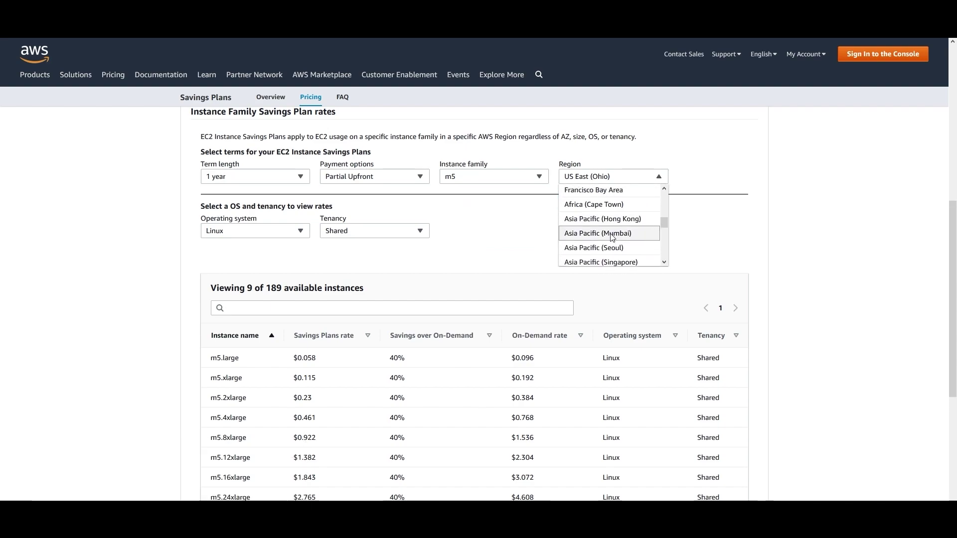
left_click(614, 231)
left_click(291, 235)
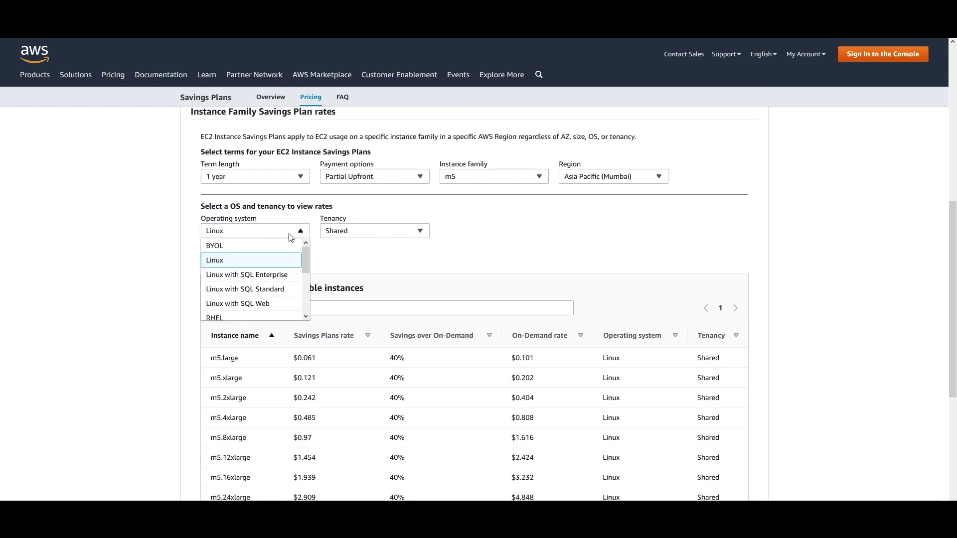
scroll(285, 278, "down", 3)
left_click(234, 248)
- Examine the savings over On-Demand, the On-Demand rate and the Savings Plans rate for the m5.large instance
scroll(214, 299, "down", 1)
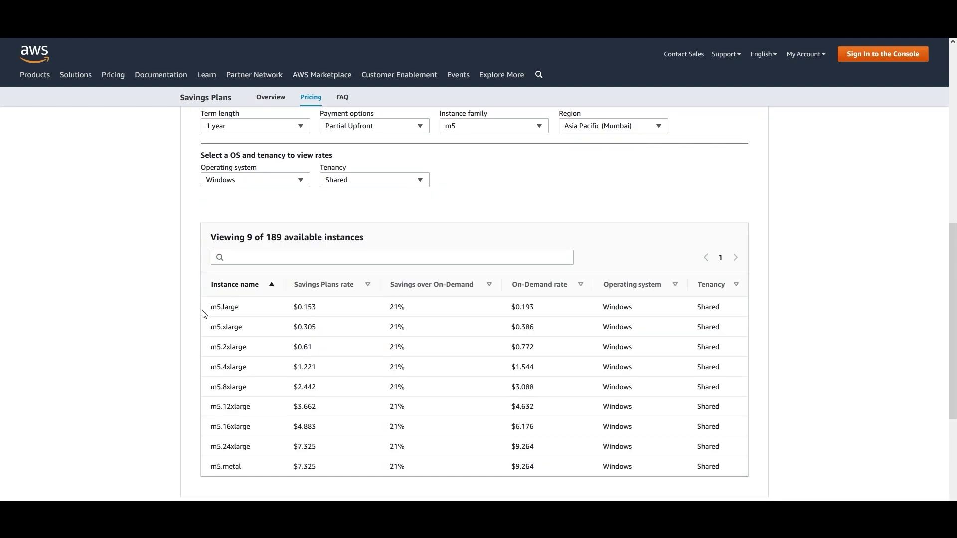
left_click_drag(387, 308, 450, 311)
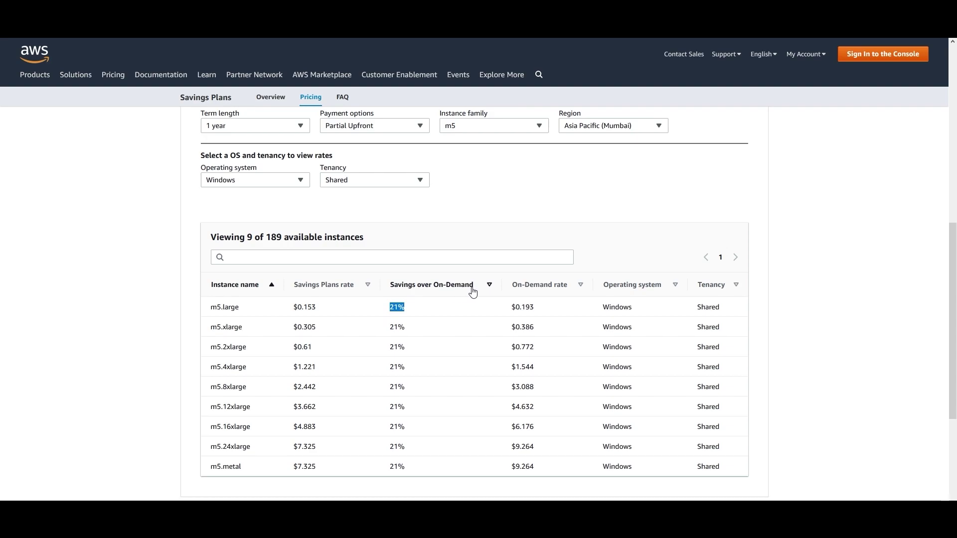
left_click(480, 311)
left_click_drag(509, 309, 553, 313)
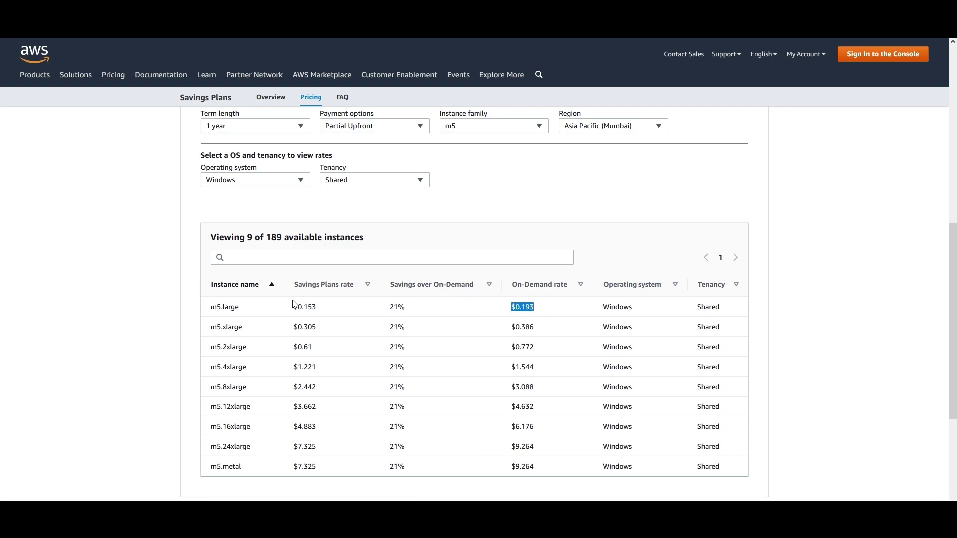
left_click_drag(293, 309, 329, 306)
scroll(384, 321, "down", 1)
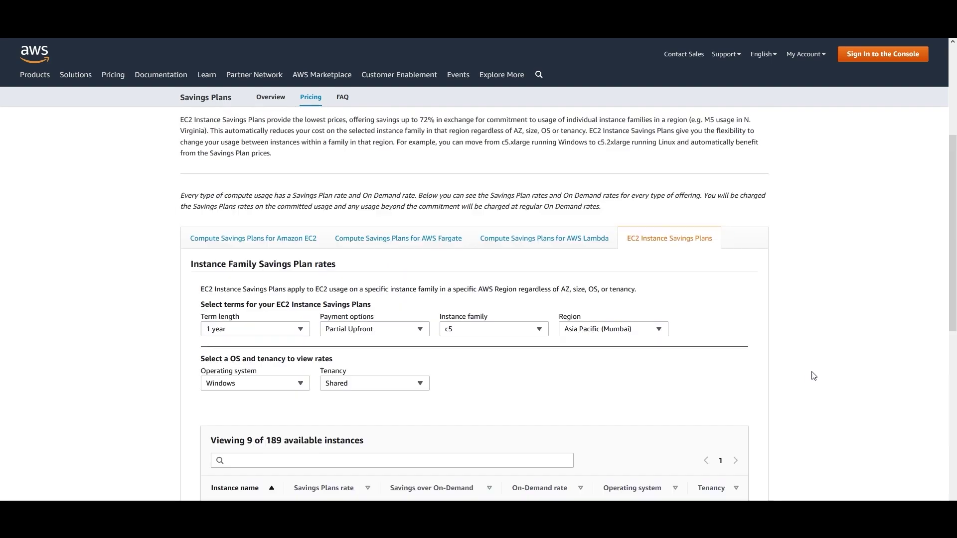
- Compare the Compute Savings Plans for Amazon EC2, AWS Fargate and AWS Lambda with the EC2 Instance Savings Plans for the c5 family
scroll(805, 379, "down", 1)
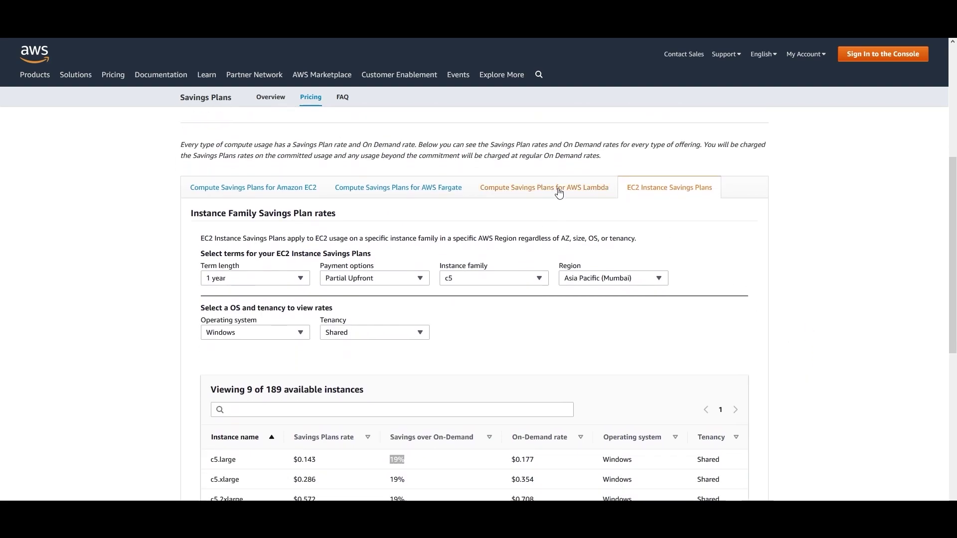
left_click(559, 193)
left_click(371, 289)
left_click(288, 284)
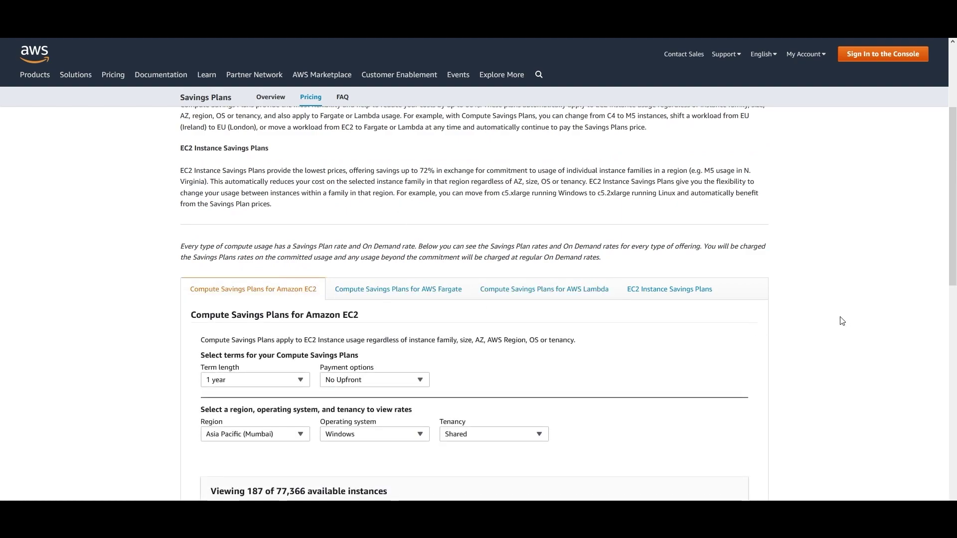
left_click(693, 289)
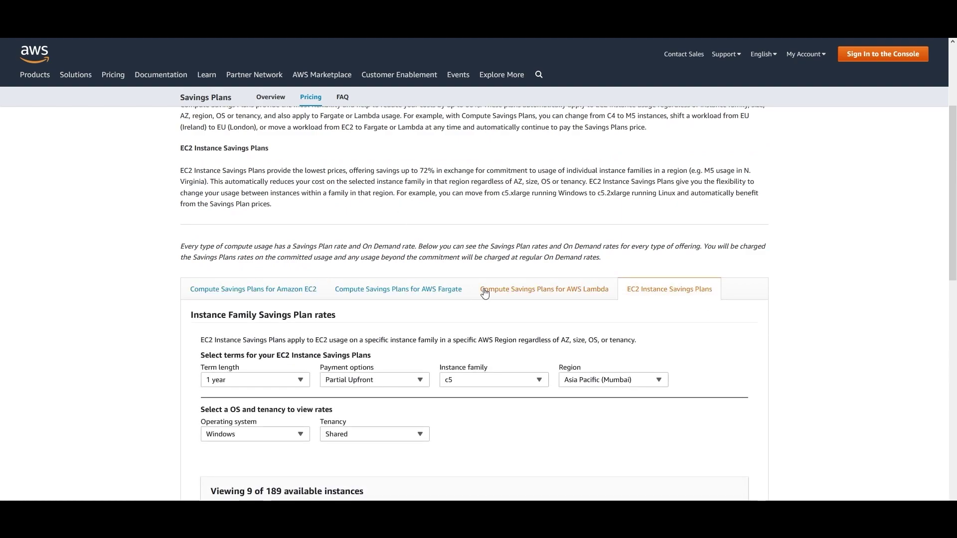
left_click(566, 289)
left_click(410, 292)
left_click(223, 288)
left_click(370, 294)
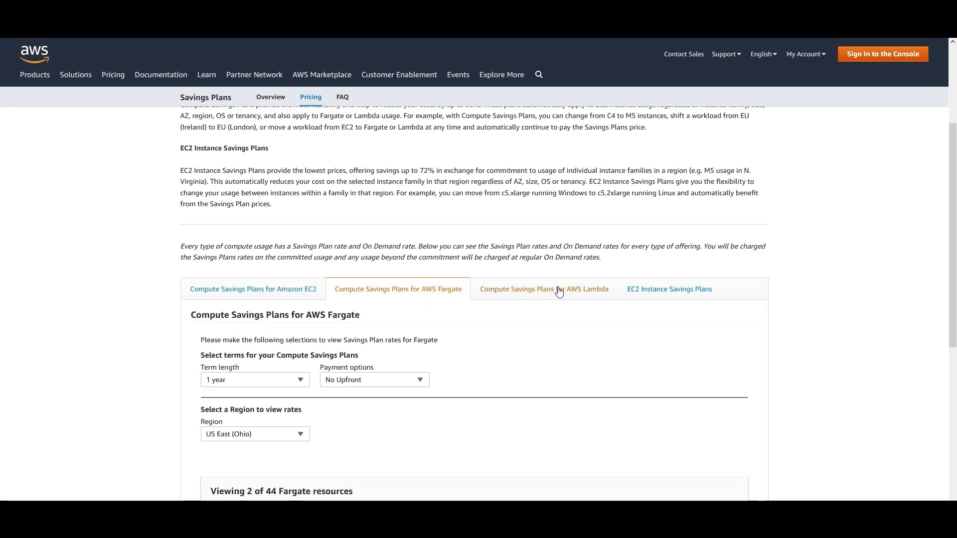
left_click(560, 289)
left_click(643, 290)
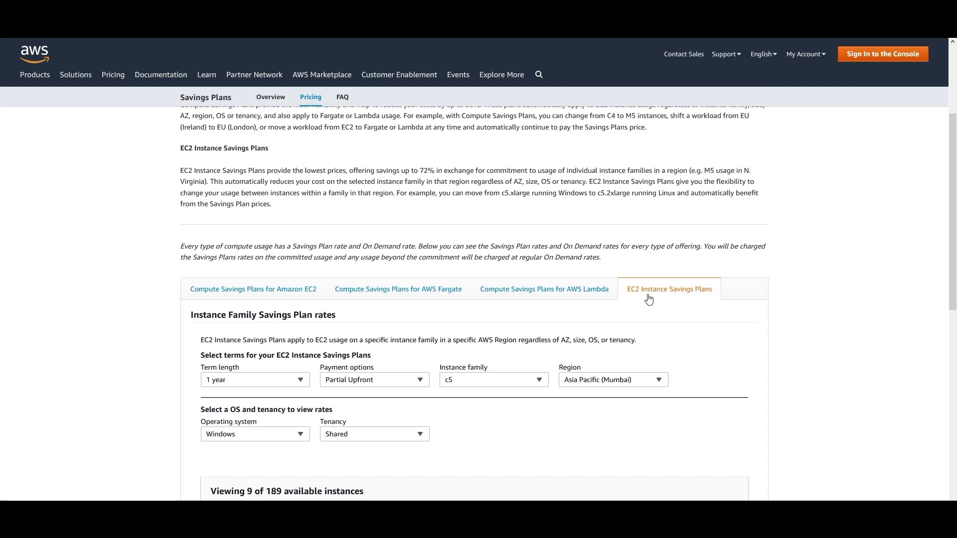
scroll(175, 189, "down", 2)
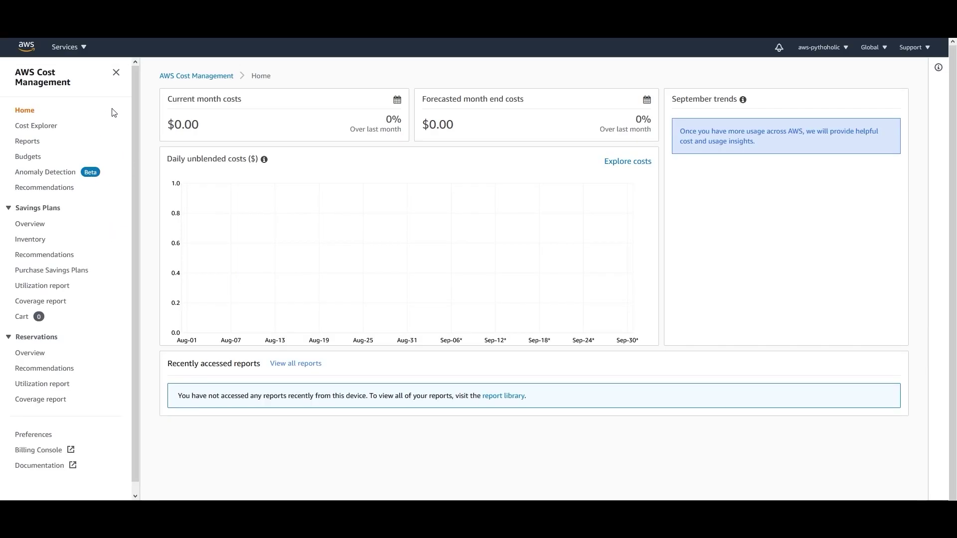
- In the AWS Management Console, search the services for "AWS Co" and open AWS Cost Explorer
left_click(72, 52)
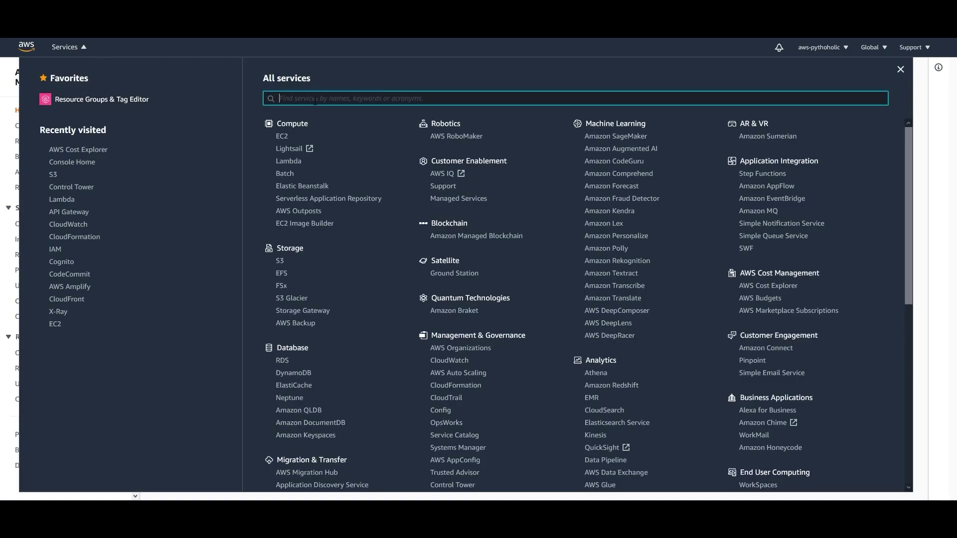
type("AWS Co")
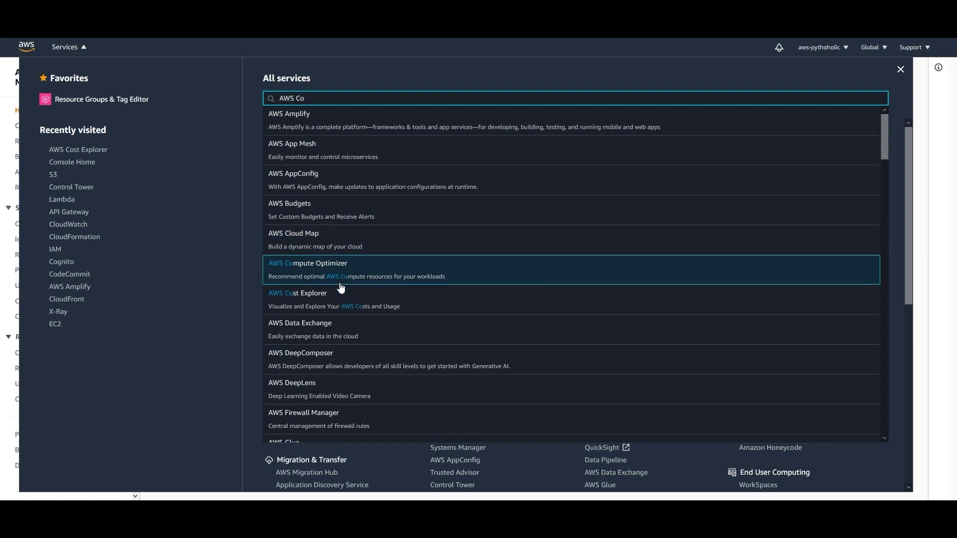
right_click(316, 300)
left_click(349, 306)
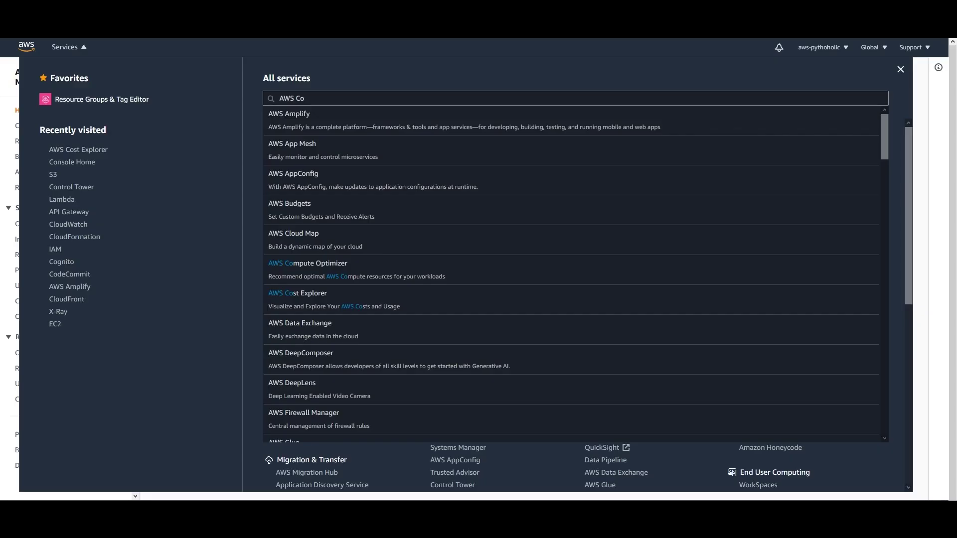
left_click(82, 47)
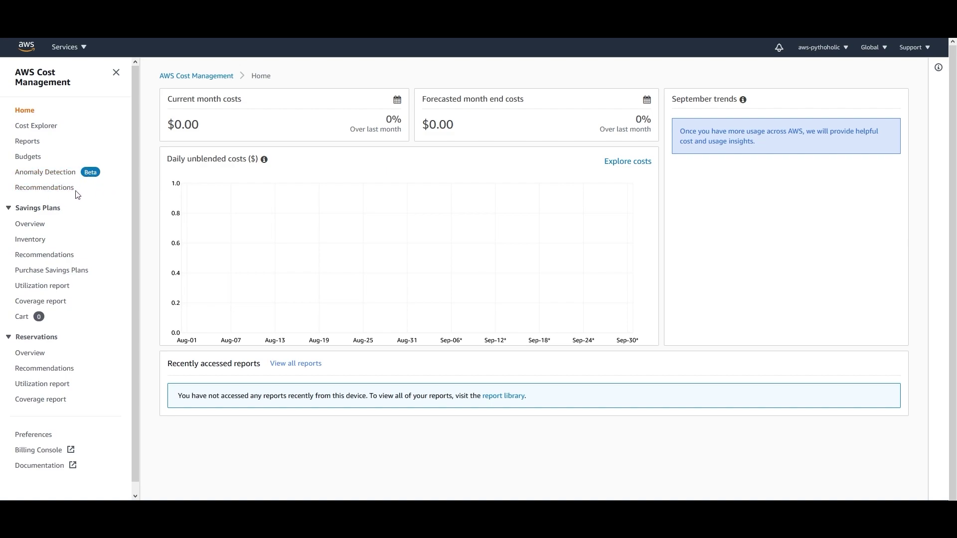
- Open the Purchase Savings Plans form in AWS Cost Management and look over its purchase details
left_click(47, 210)
left_click(47, 210)
left_click(45, 273)
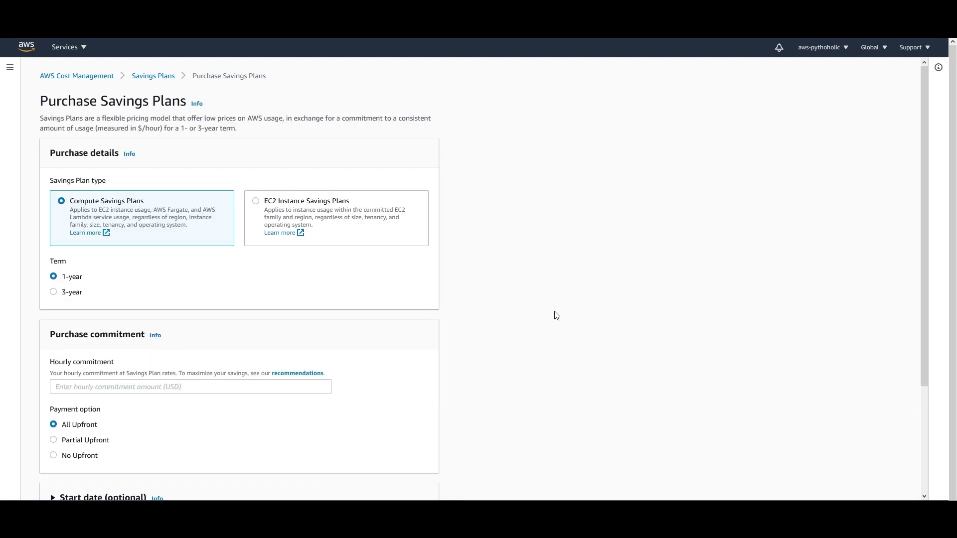
scroll(555, 316, "down", 1)
scroll(363, 256, "up", 1)
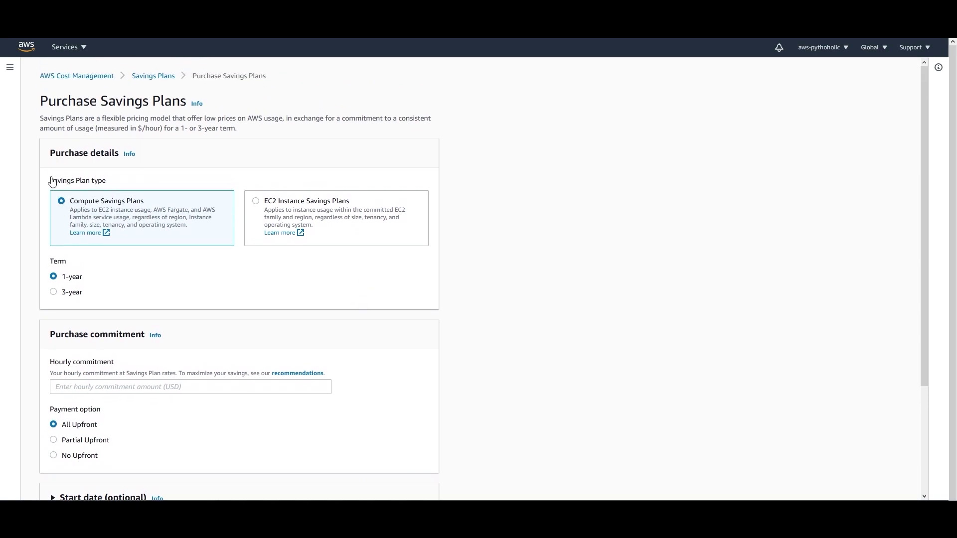
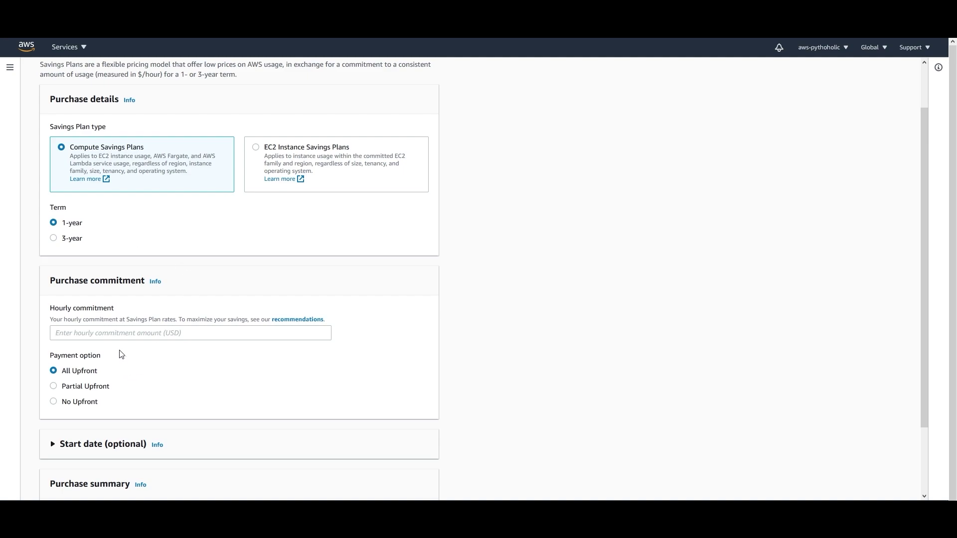
- Set the hourly commitment to $2 and the payment option to Partial Upfront for the Compute Savings Plan
left_click(123, 335)
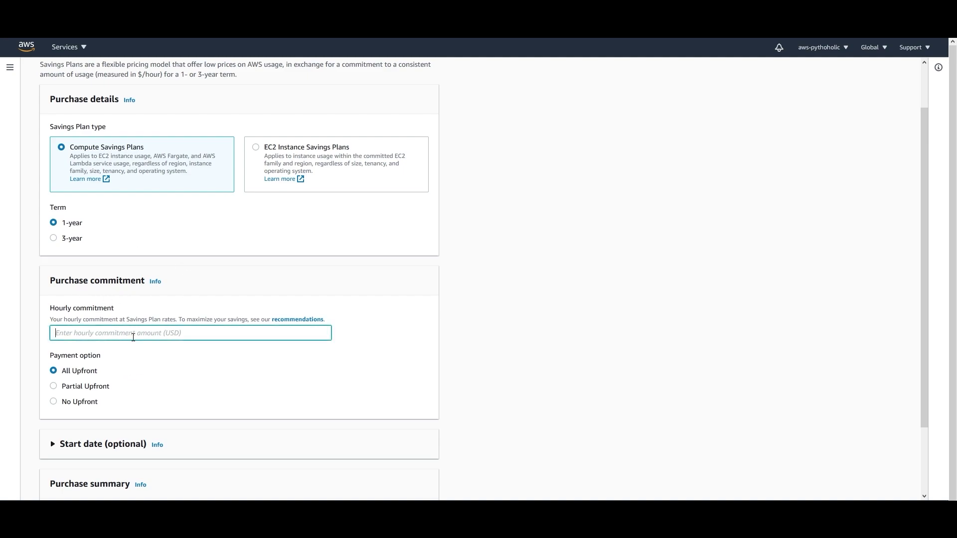
type("$2")
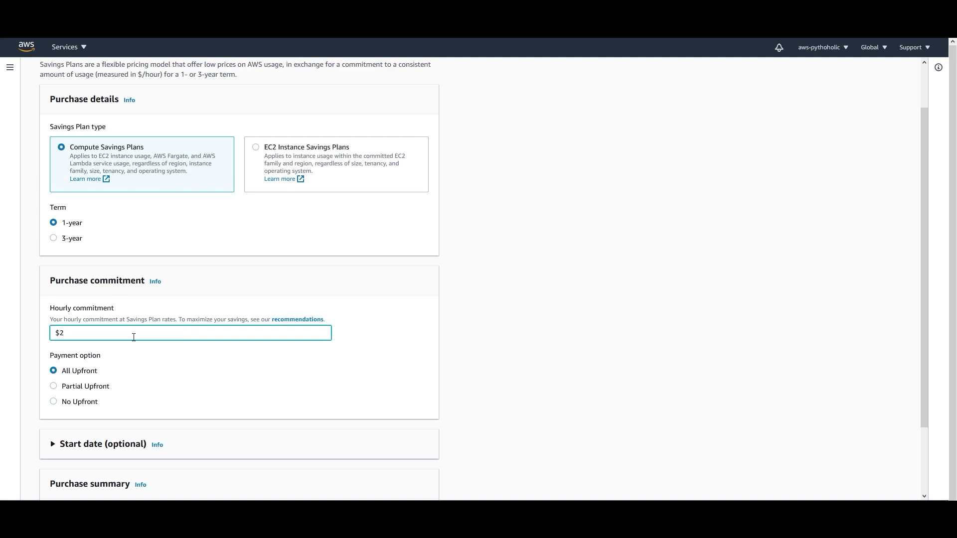
left_click(88, 387)
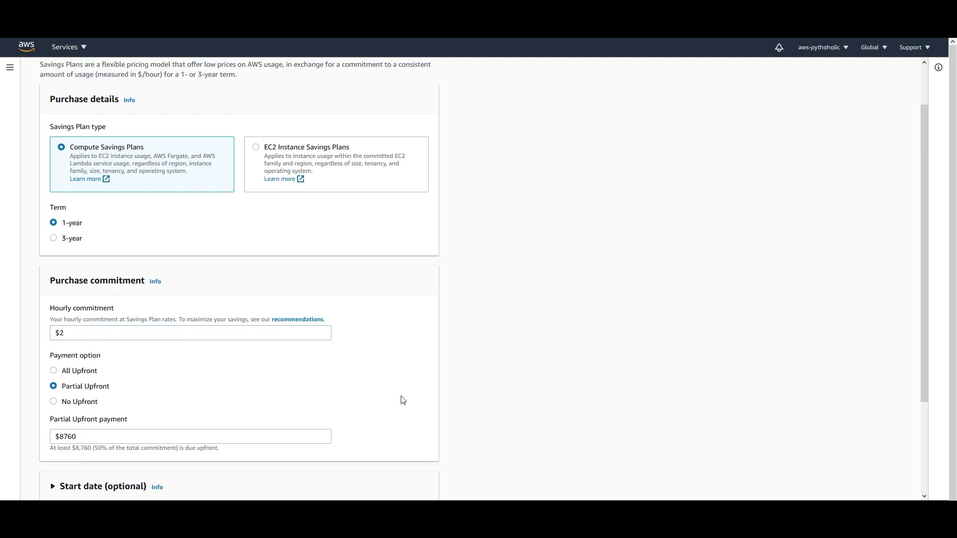
- Look over the optional start date settings and the total cost in the purchase summary
scroll(404, 396, "down", 1)
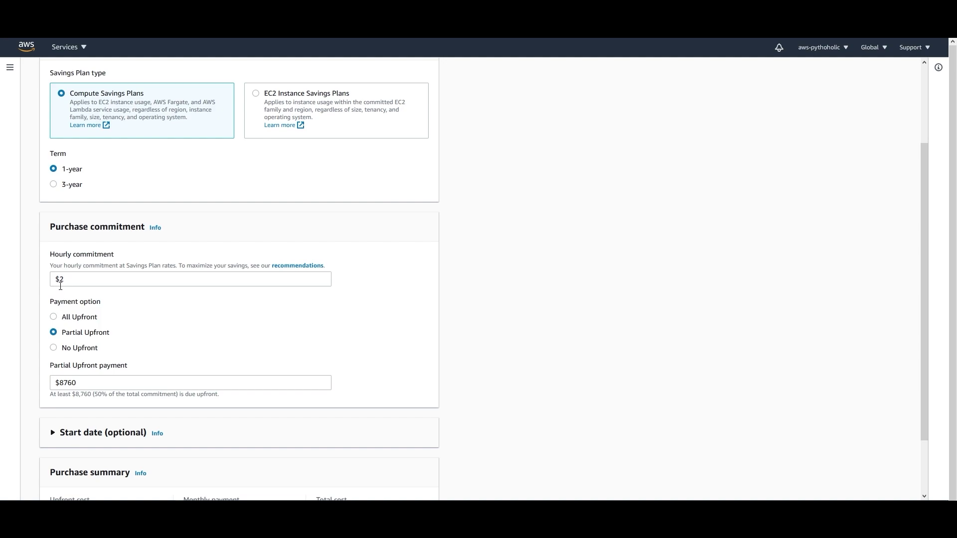
scroll(403, 327, "down", 3)
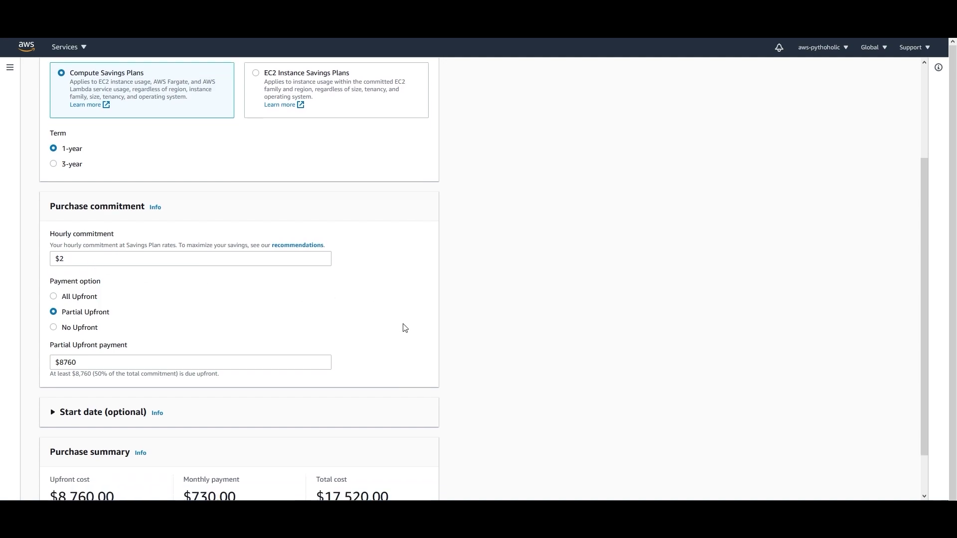
left_click(91, 361)
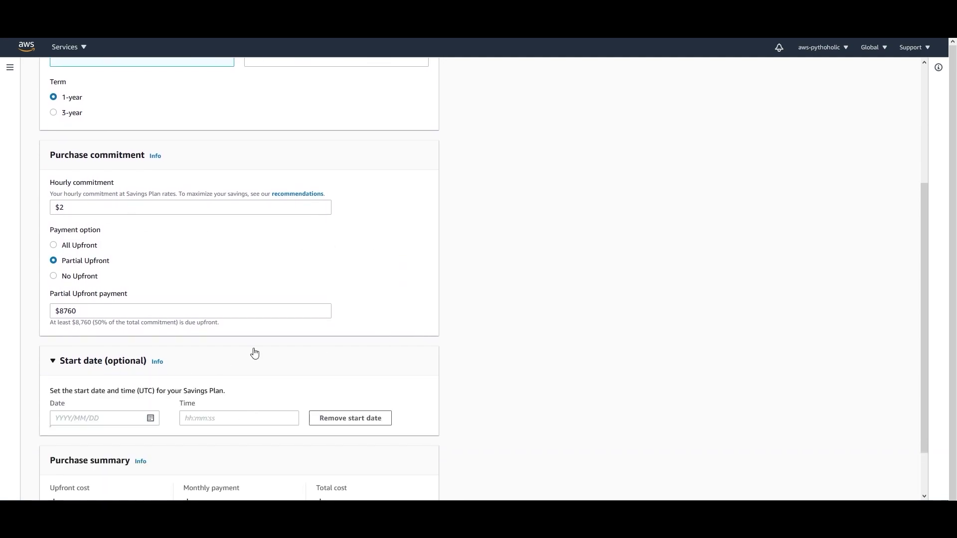
scroll(106, 321, "down", 3)
left_click(96, 301)
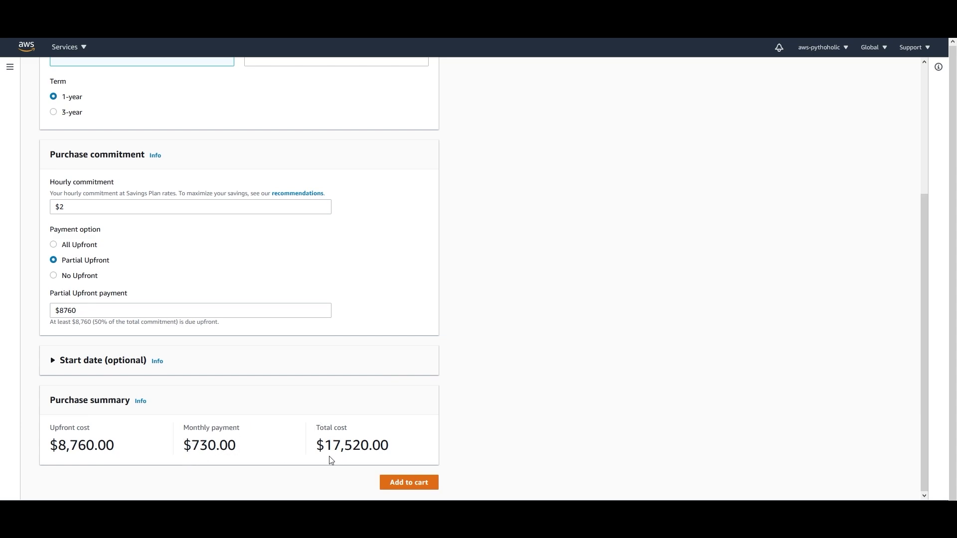
left_click_drag(328, 445, 399, 443)
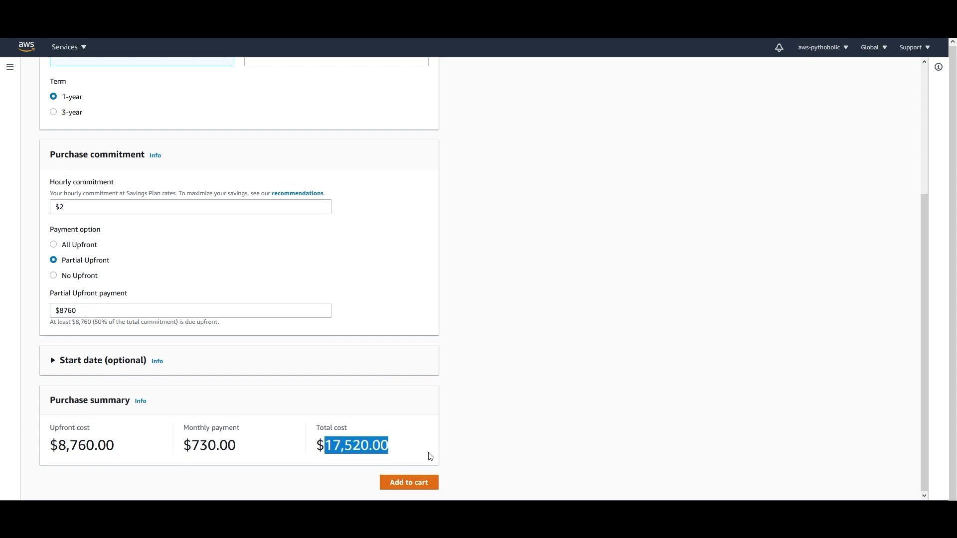
- Change the payment option to No Upfront and review the monthly payment and total cost
scroll(293, 351, "up", 4)
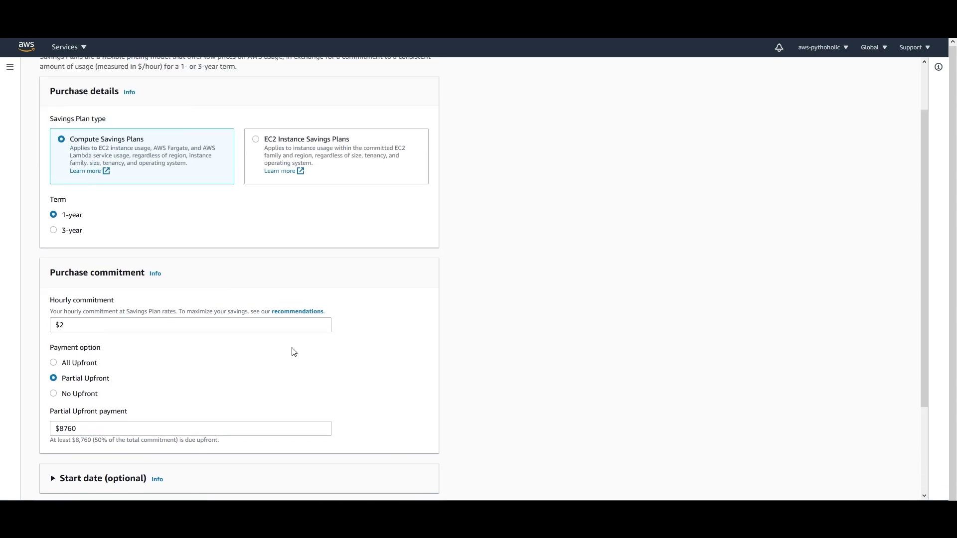
scroll(433, 363, "down", 2)
scroll(131, 341, "up", 1)
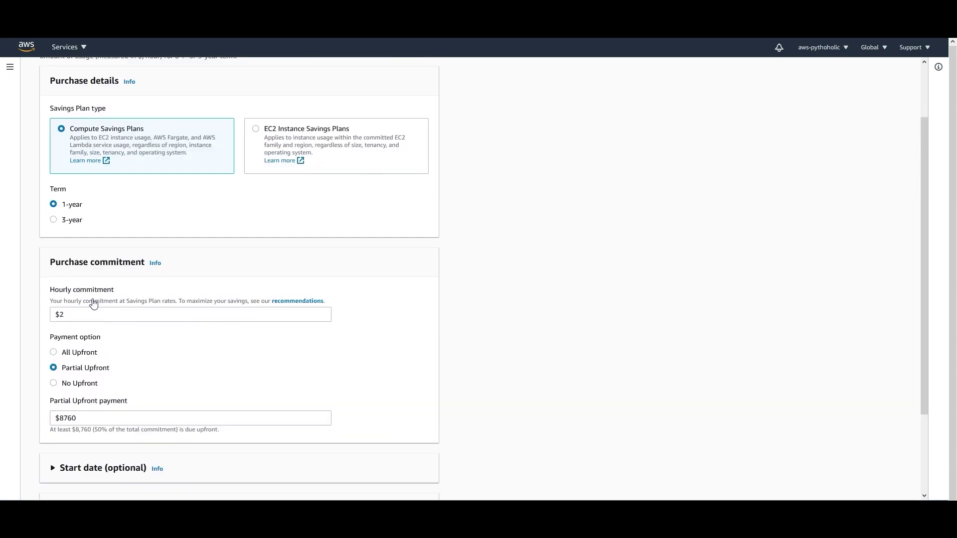
scroll(115, 337, "down", 2)
left_click(75, 328)
scroll(368, 325, "down", 1)
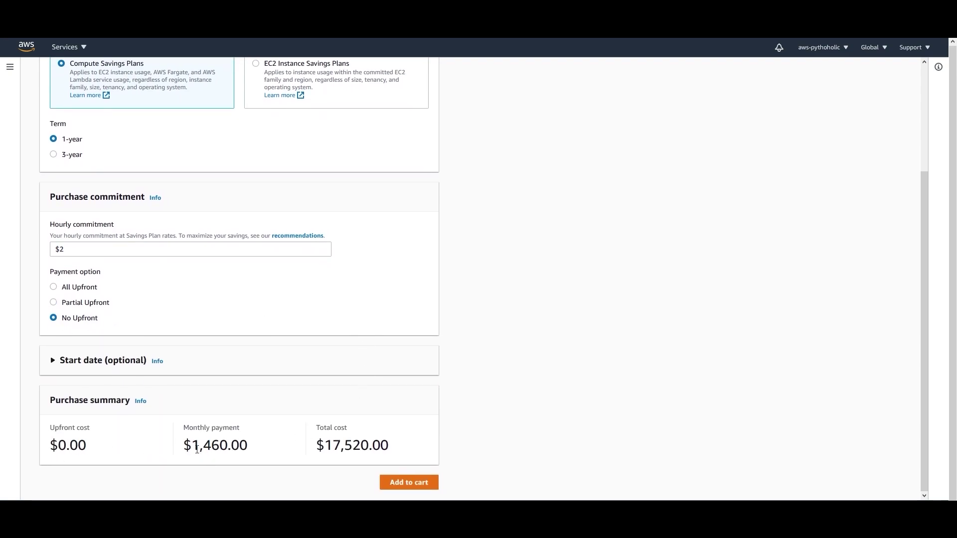
left_click_drag(193, 445, 259, 447)
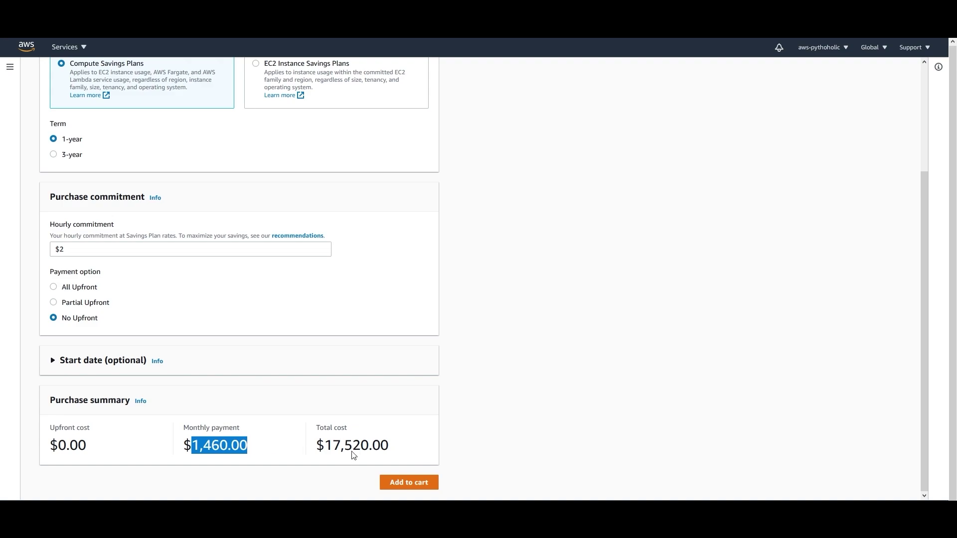
left_click_drag(325, 445, 415, 452)
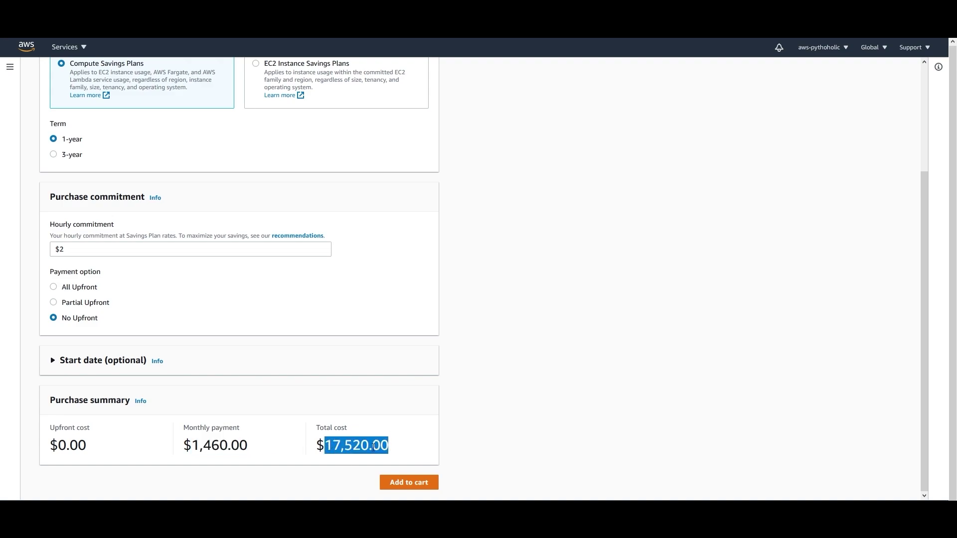
- Switch the payment option to All Upfront and check the upfront cost and monthly payment
left_click(76, 292)
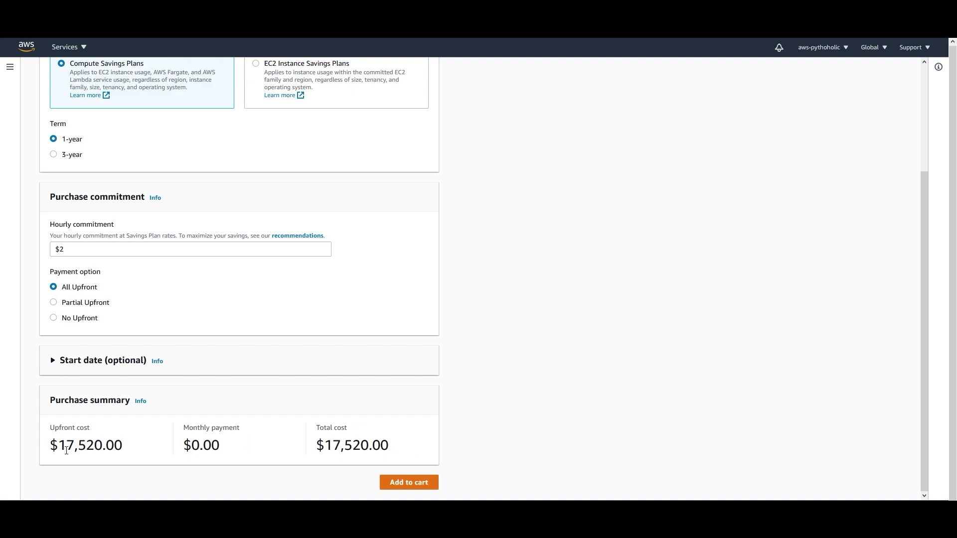
left_click_drag(59, 448, 135, 450)
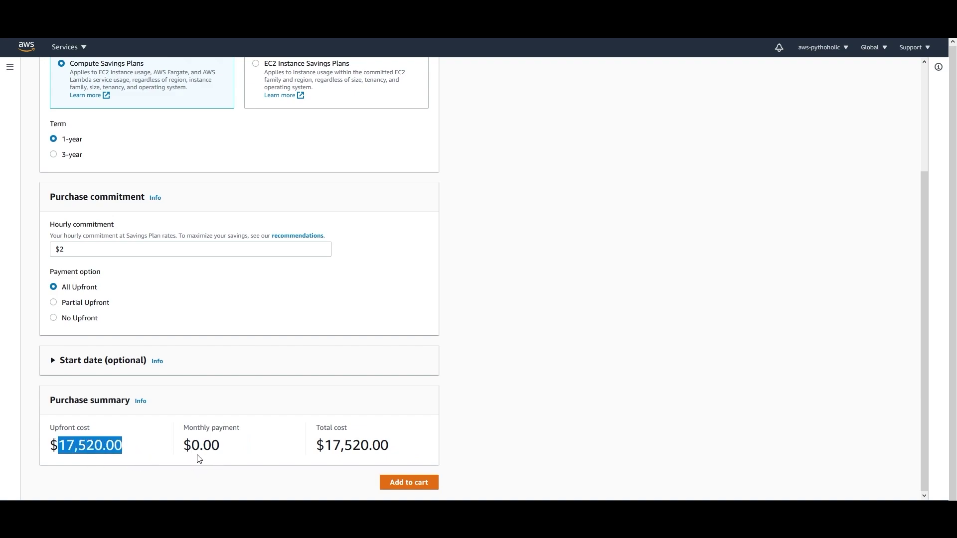
left_click_drag(193, 445, 246, 451)
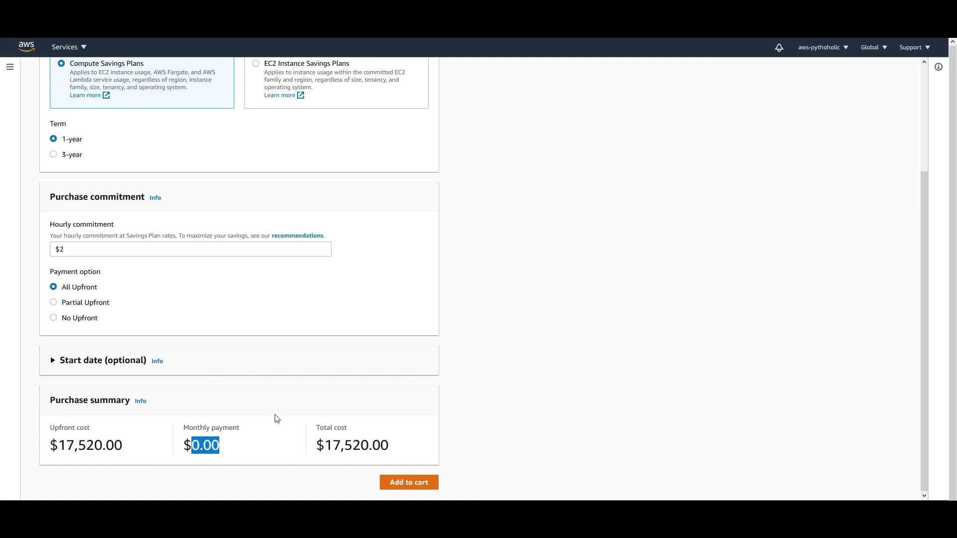
- Set the term to 3-year with the Partial Upfront payment option and review the monthly payment and total cost
scroll(180, 405, "up", 3)
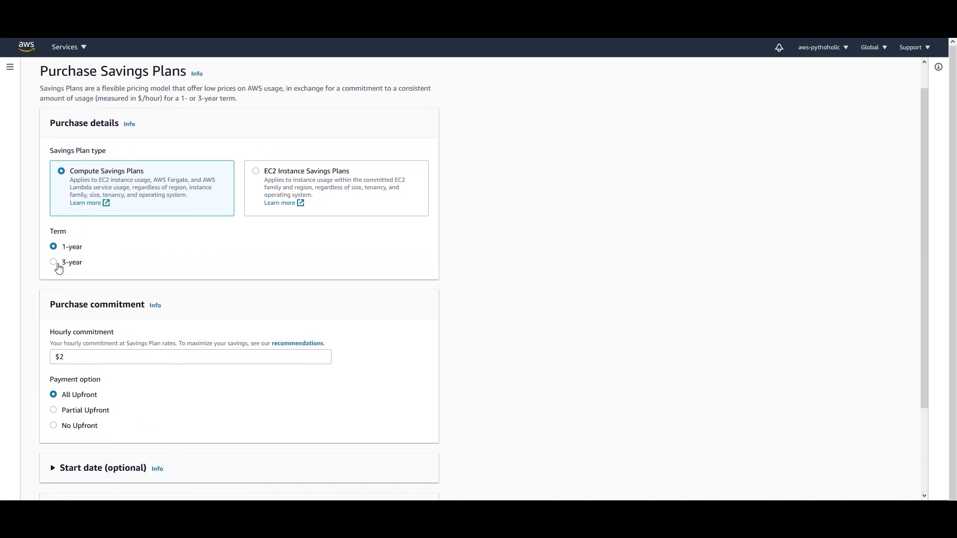
left_click(71, 262)
scroll(299, 292, "down", 3)
left_click(80, 295)
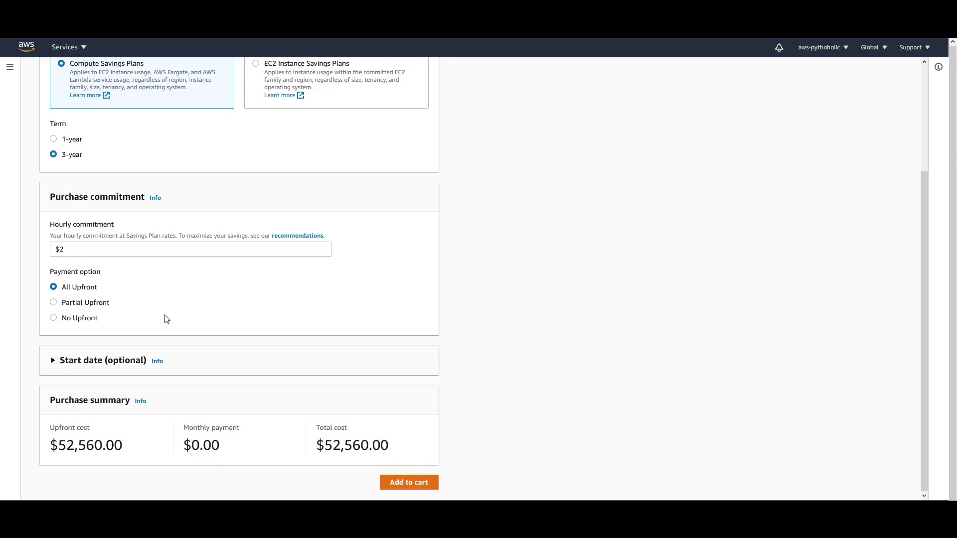
scroll(390, 341, "down", 1)
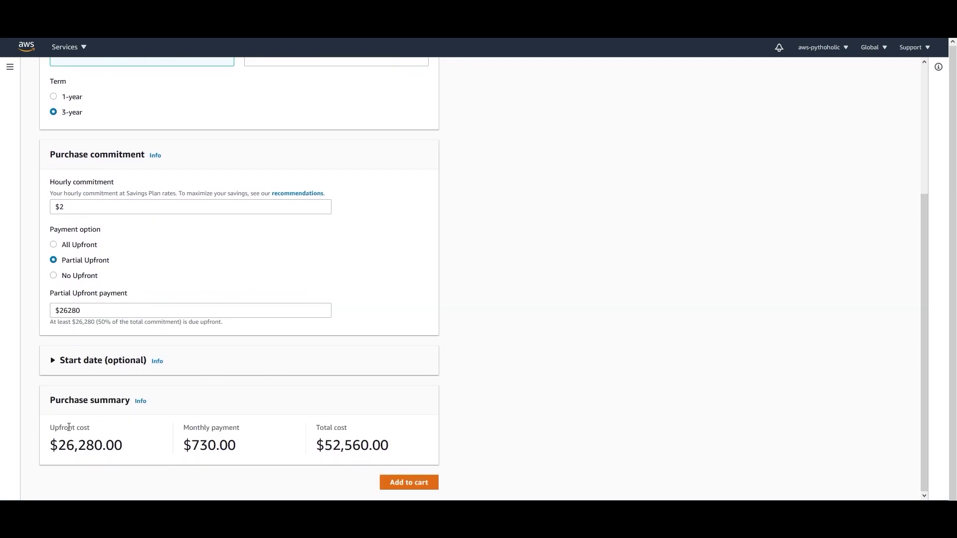
left_click_drag(183, 446, 237, 445)
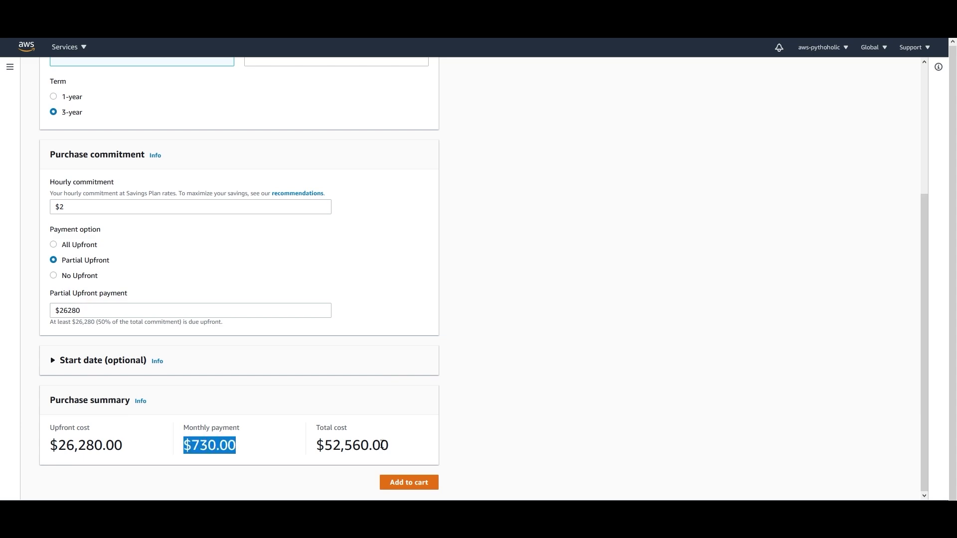
triple_click(337, 450)
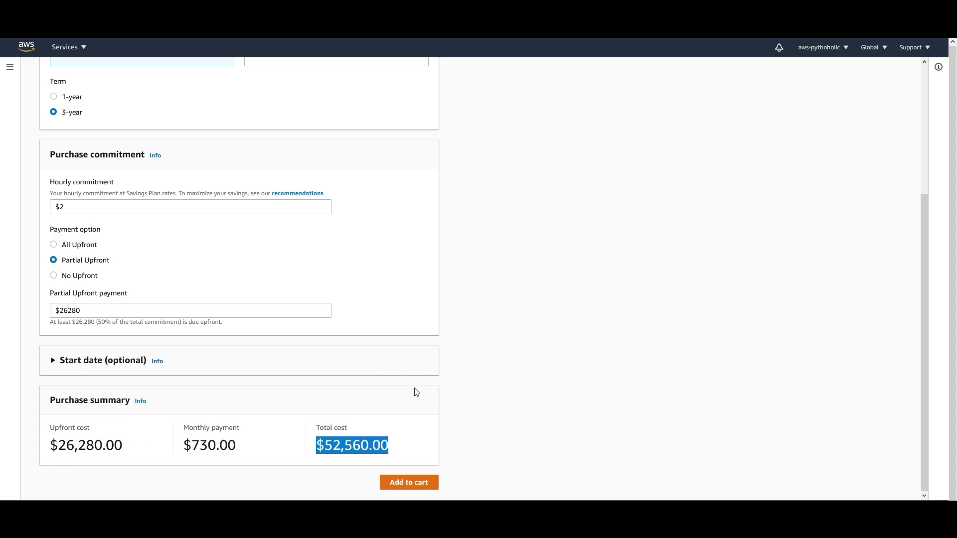
- Set the hourly commitment to $1 and check the updated purchase summary
scroll(404, 398, "up", 4)
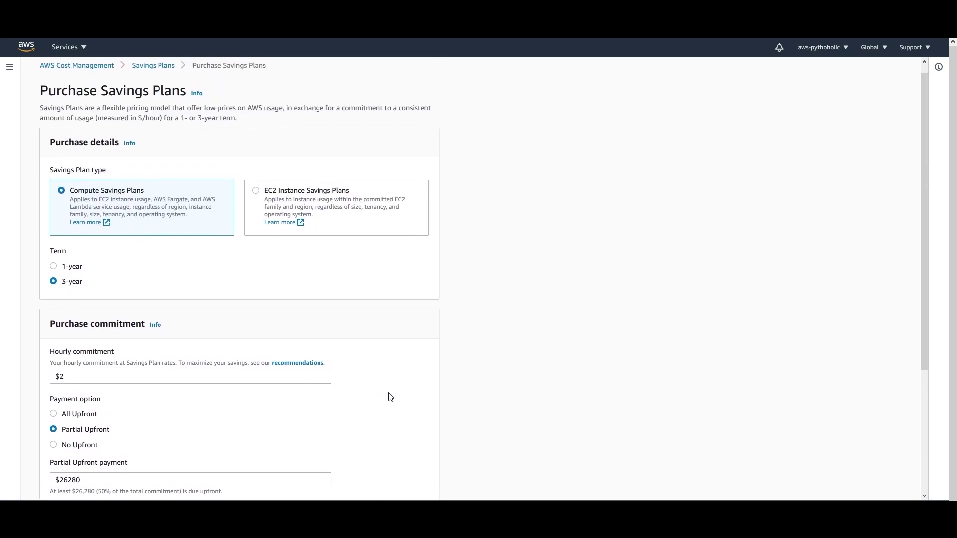
scroll(238, 327, "down", 2)
left_click(97, 279)
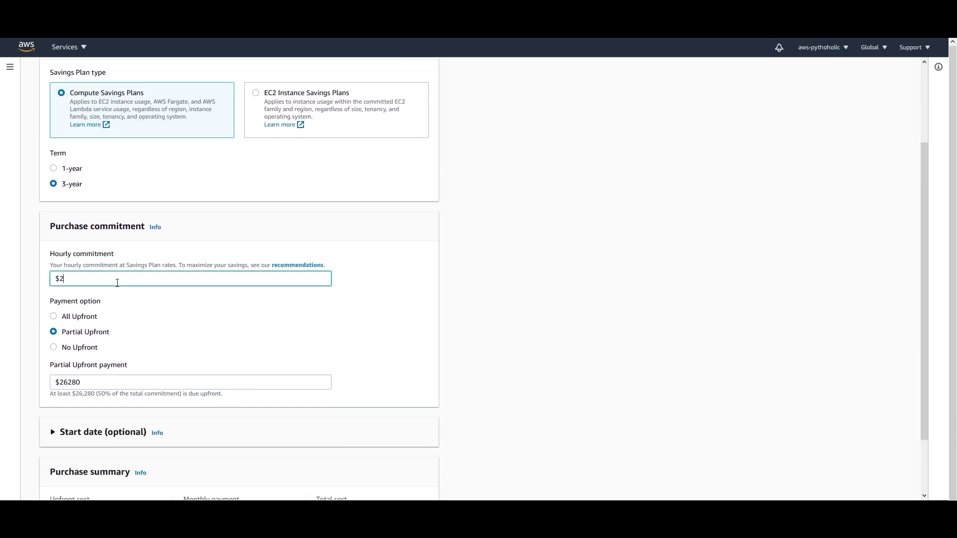
key("BackSpace")
key("BackSpace")
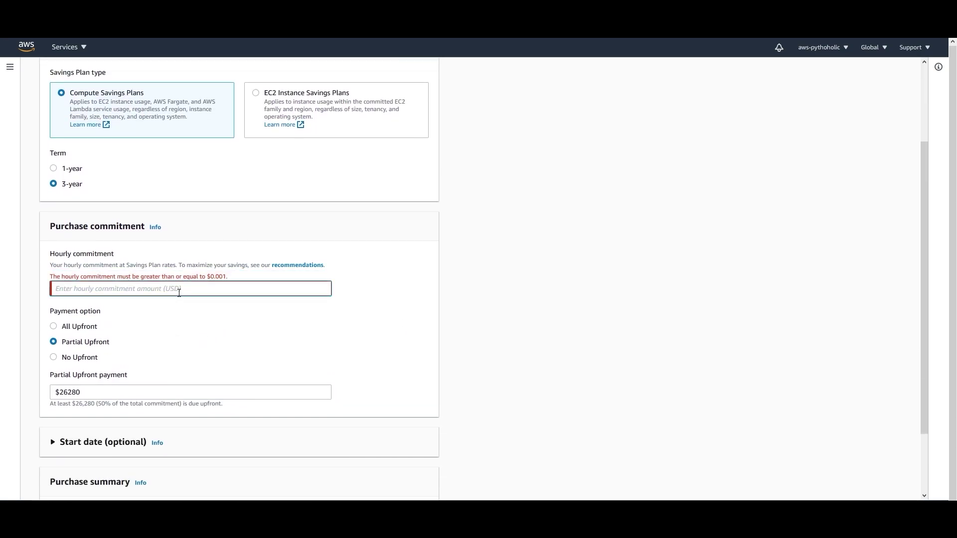
type("$1")
scroll(593, 312, "down", 2)
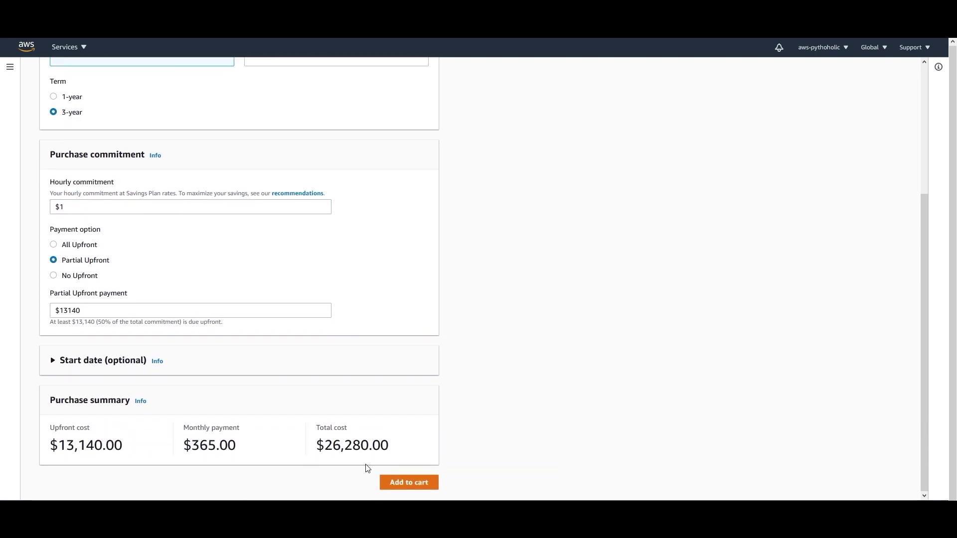
- Set the term to 1-year and review the monthly payment and total cost in the purchase summary
scroll(87, 246, "up", 3)
left_click(65, 258)
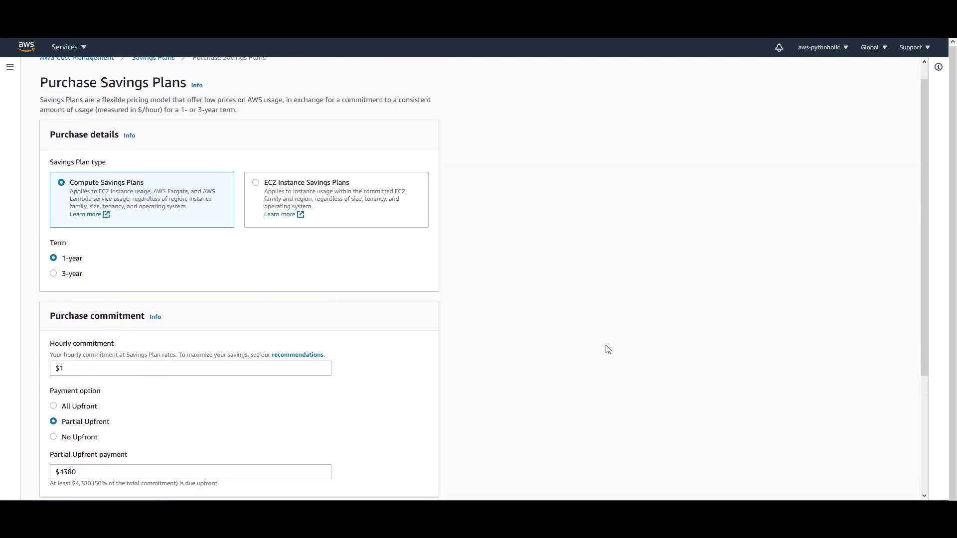
scroll(608, 349, "down", 3)
left_click_drag(190, 449, 268, 453)
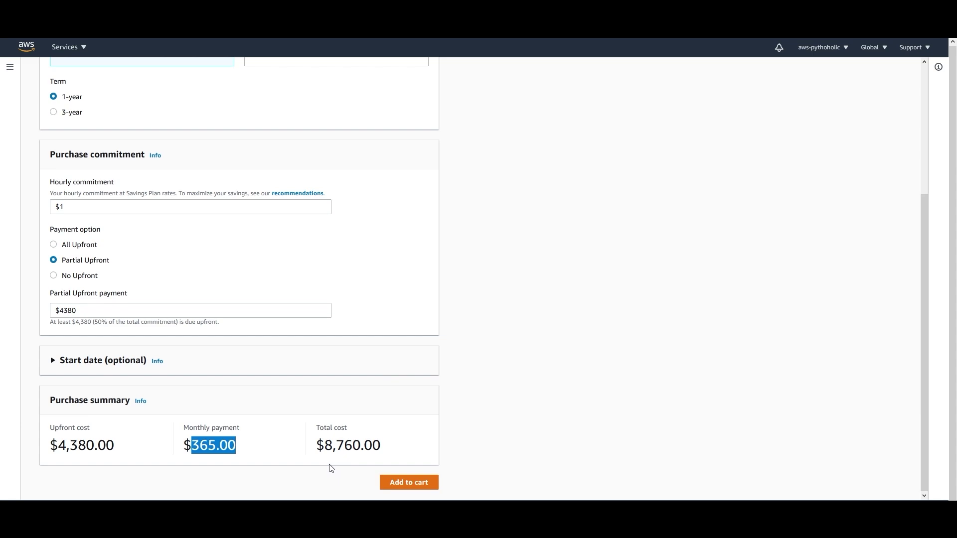
scroll(517, 421, "up", 4)
scroll(517, 421, "down", 4)
mouse_move(316, 447)
left_mouse_down()
mouse_move(429, 451)
mouse_move(321, 446)
left_mouse_up()
left_click(378, 446)
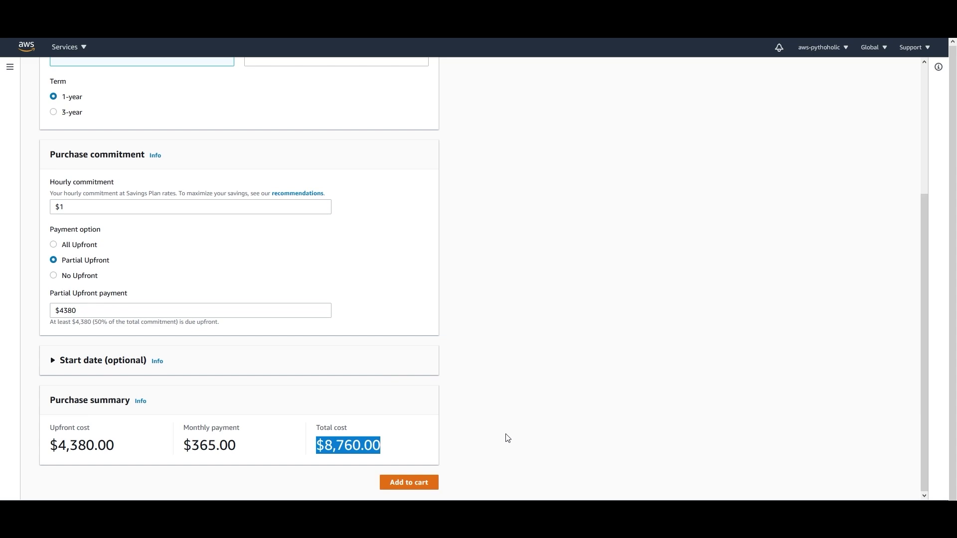
- Change the Savings Plan type to EC2 Instance Savings Plans and set the region to Asia Pacific (Mumbai)
scroll(508, 439, "up", 4)
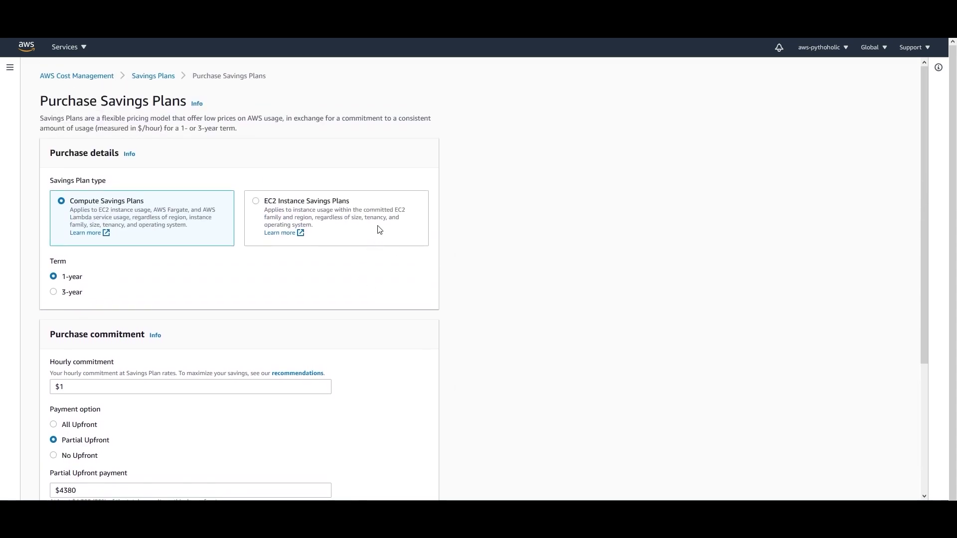
left_click(256, 201)
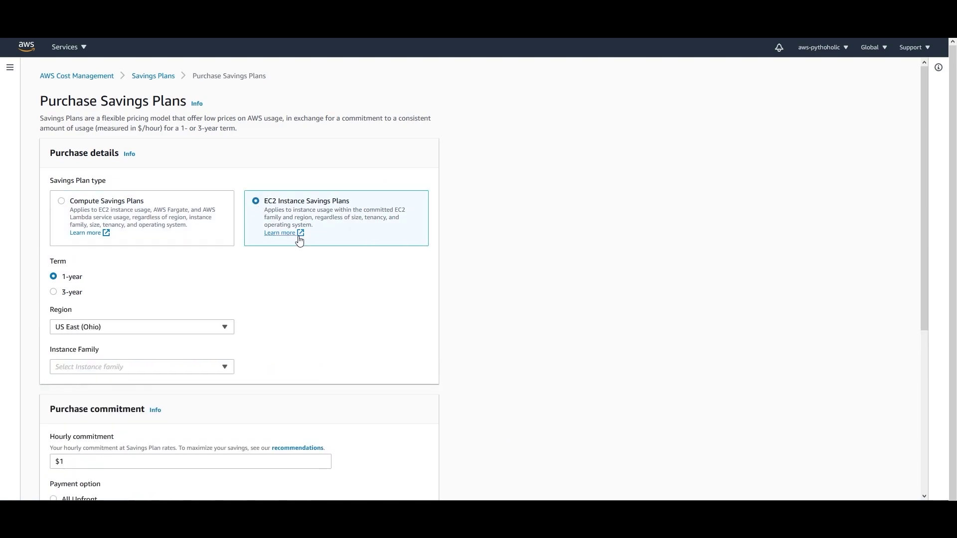
scroll(404, 268, "down", 1)
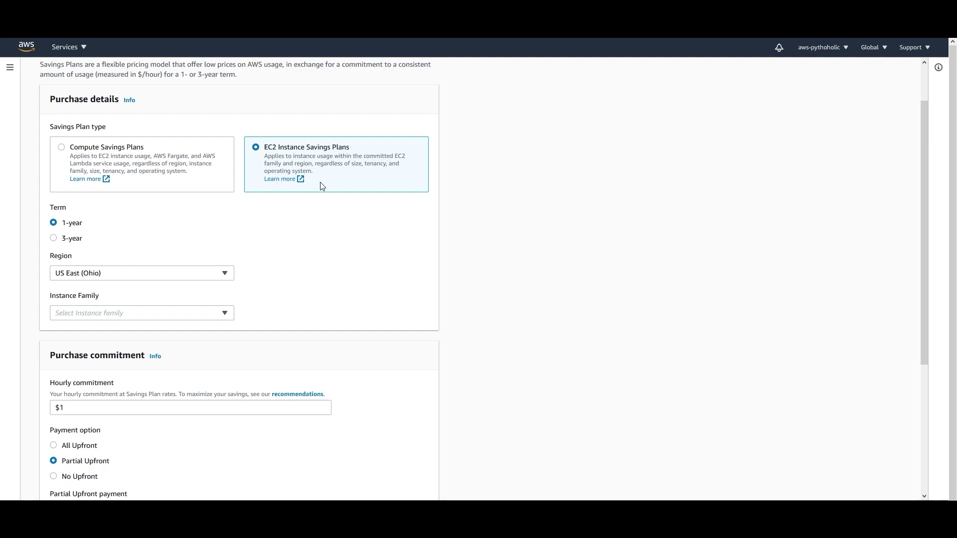
scroll(328, 226, "down", 1)
scroll(328, 225, "down", 1)
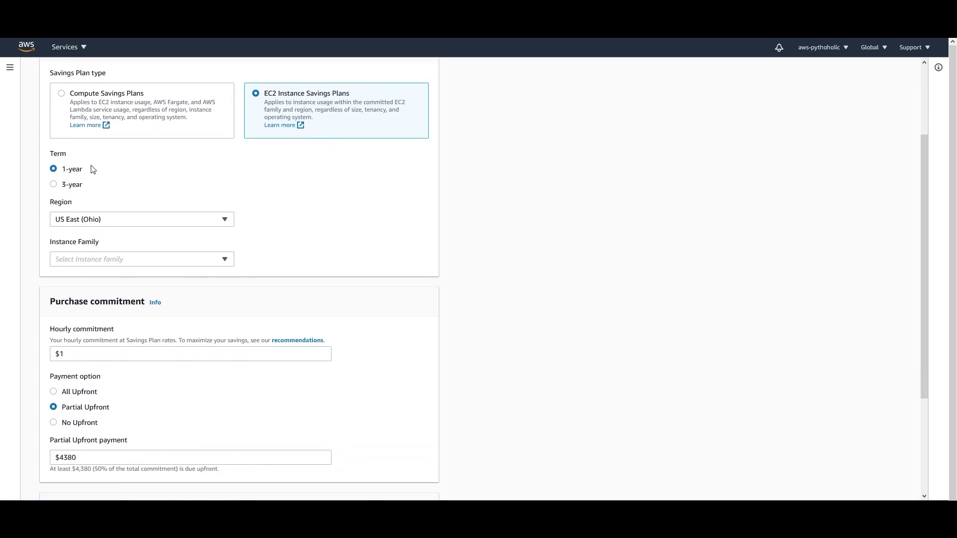
left_click(154, 222)
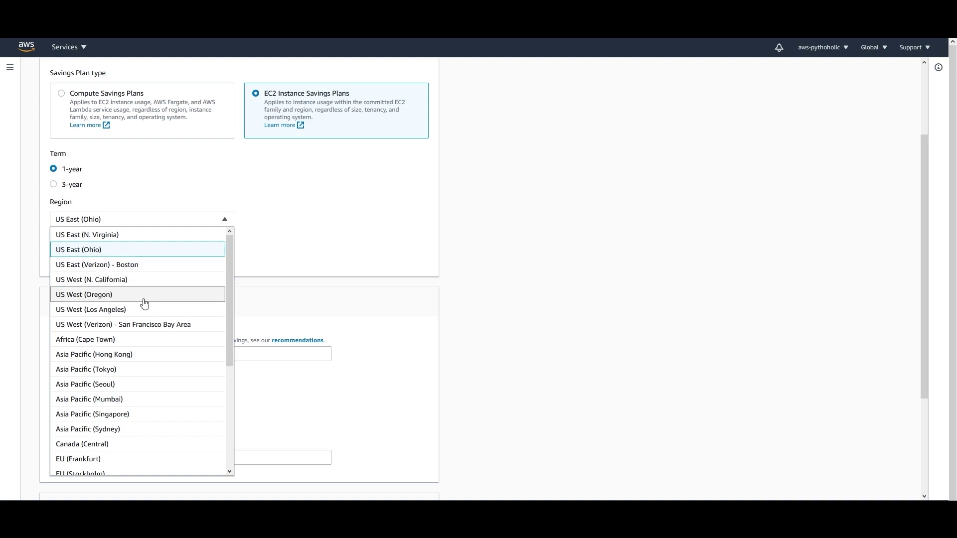
scroll(152, 319, "down", 2)
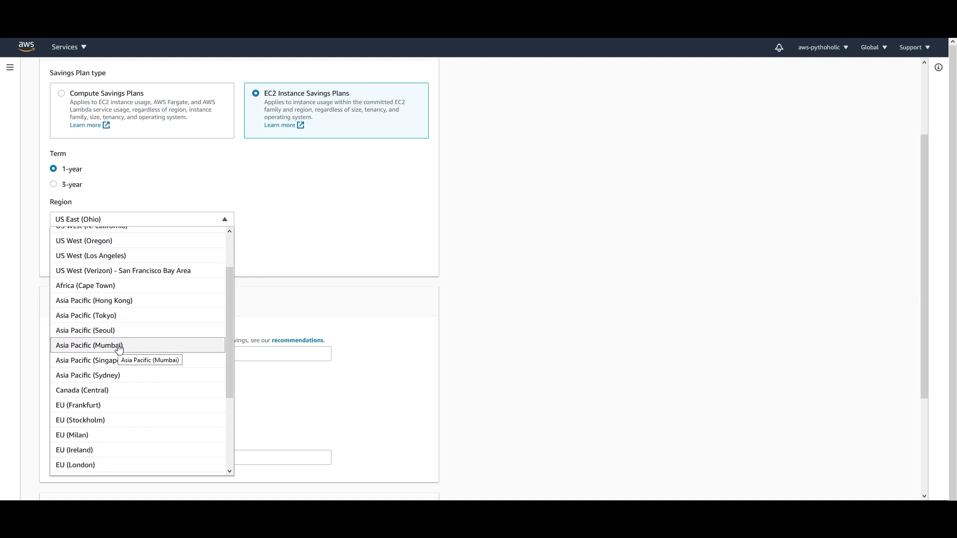
left_click(120, 347)
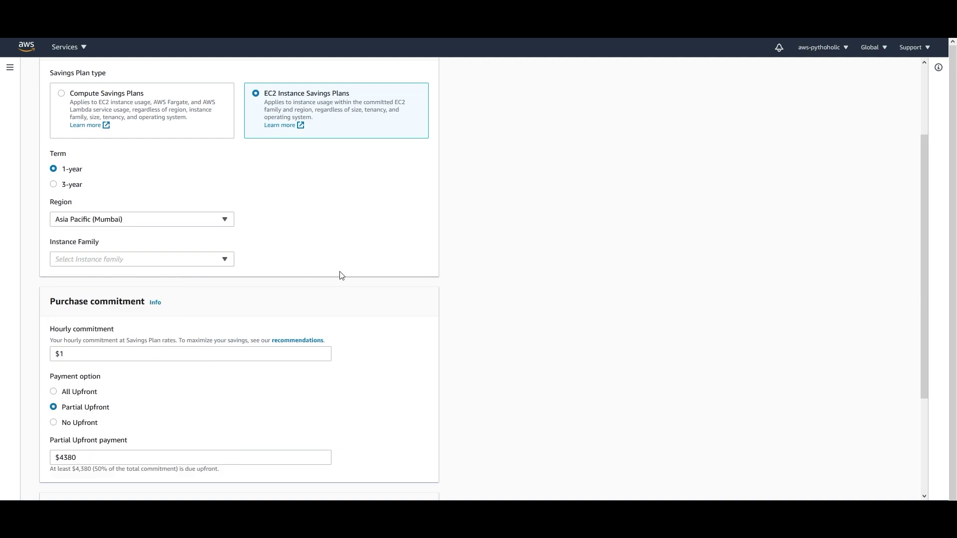
- Choose c5 as the instance family for the EC2 Instance Savings Plan and view the commitment and purchase summary
left_click(184, 260)
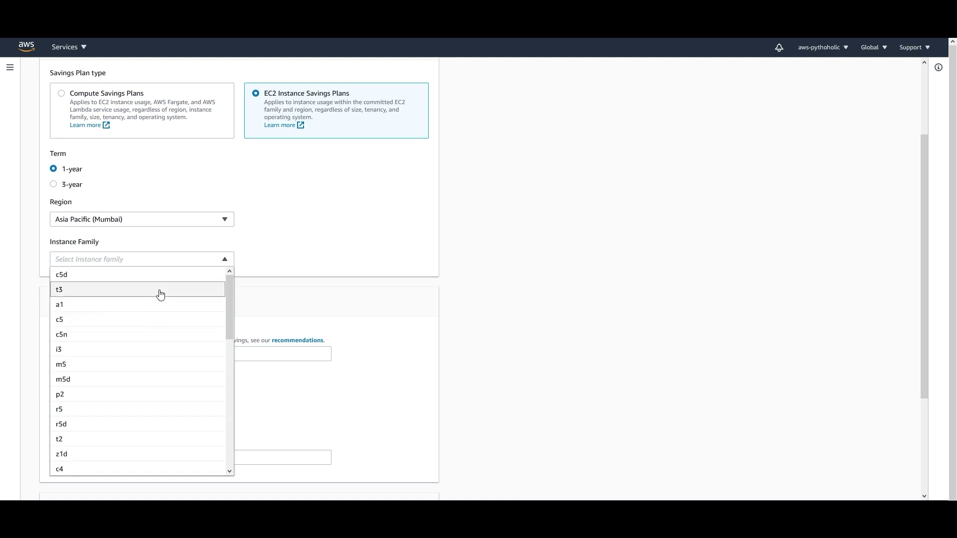
scroll(163, 304, "up", 1)
scroll(261, 348, "up", 2)
scroll(271, 337, "down", 2)
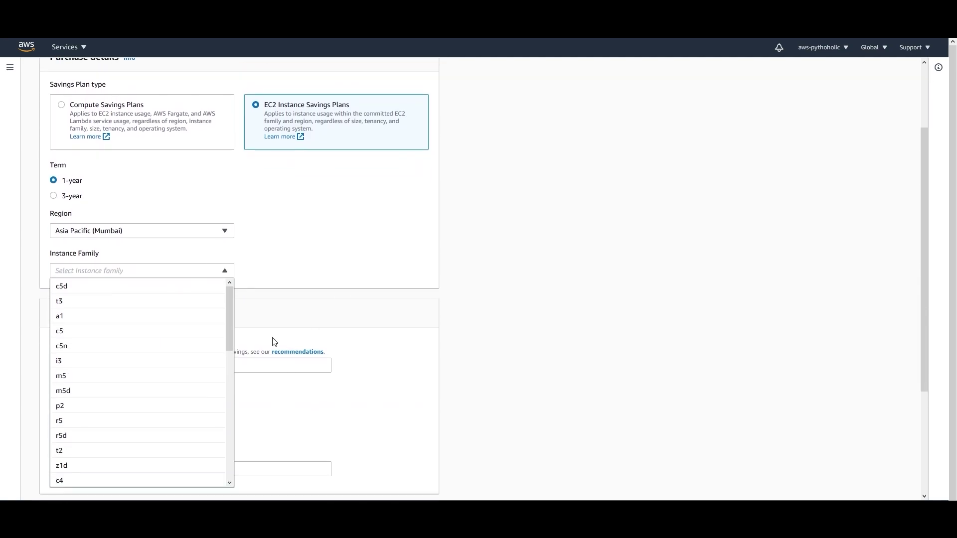
left_click(123, 325)
scroll(279, 290, "down", 2)
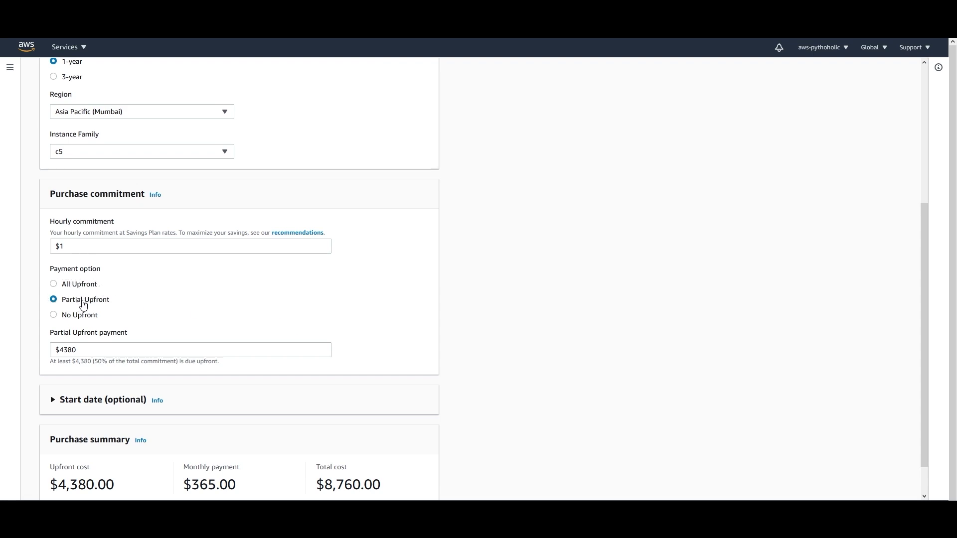
- Examine the partial upfront payment and the upfront cost, monthly payment and total cost in the purchase summary
scroll(241, 282, "down", 1)
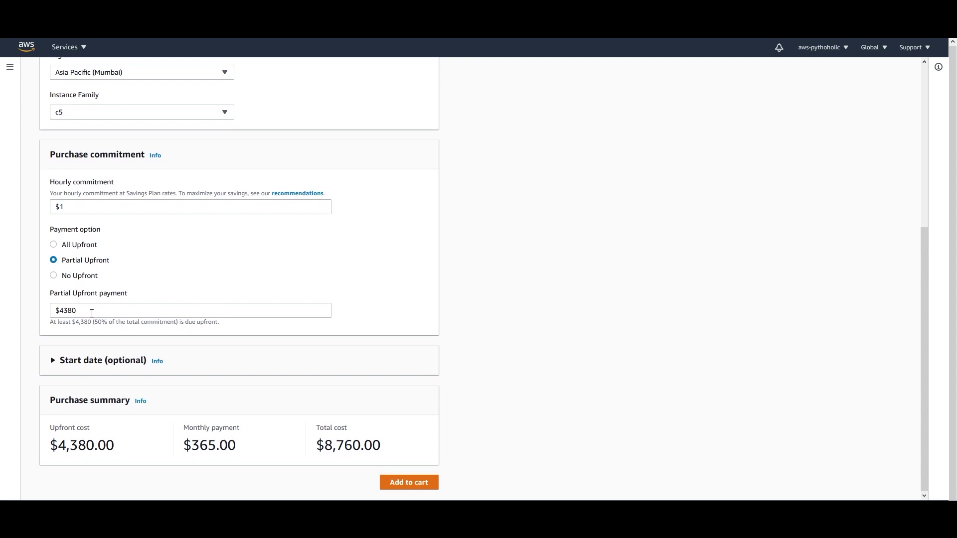
left_click(64, 310)
double_click(60, 311)
left_click(290, 287)
left_click_drag(53, 445, 128, 445)
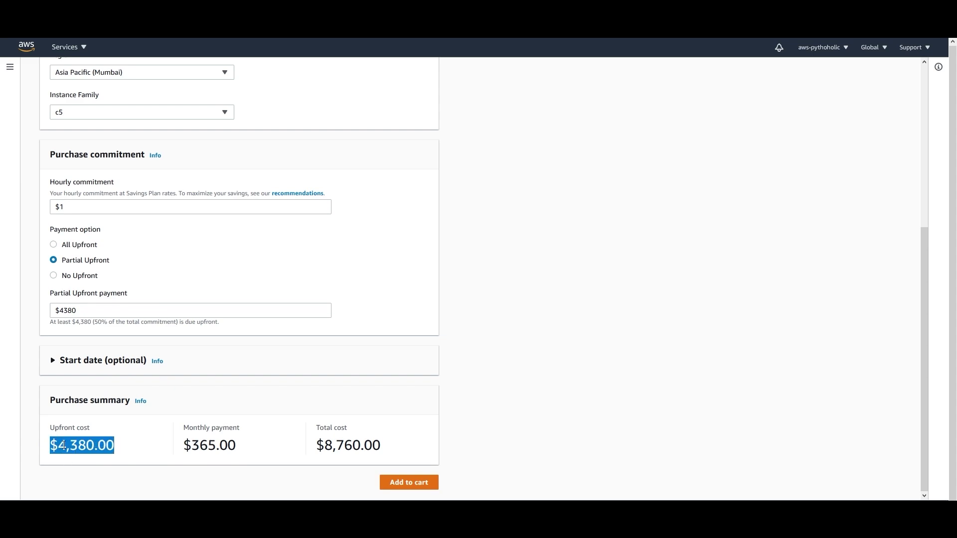
left_click(101, 443)
left_click_drag(117, 450, 43, 447)
left_click_drag(182, 447, 243, 449)
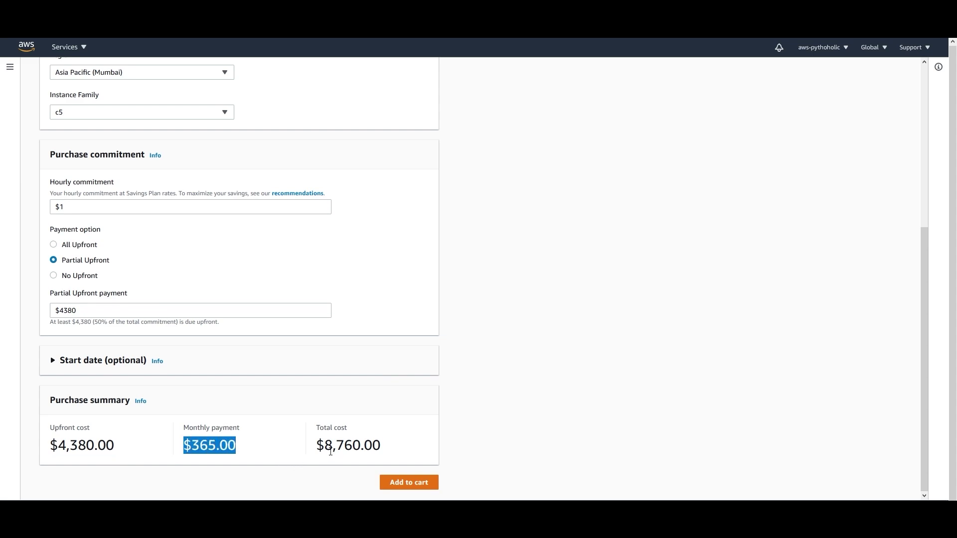
left_click_drag(325, 445, 398, 455)
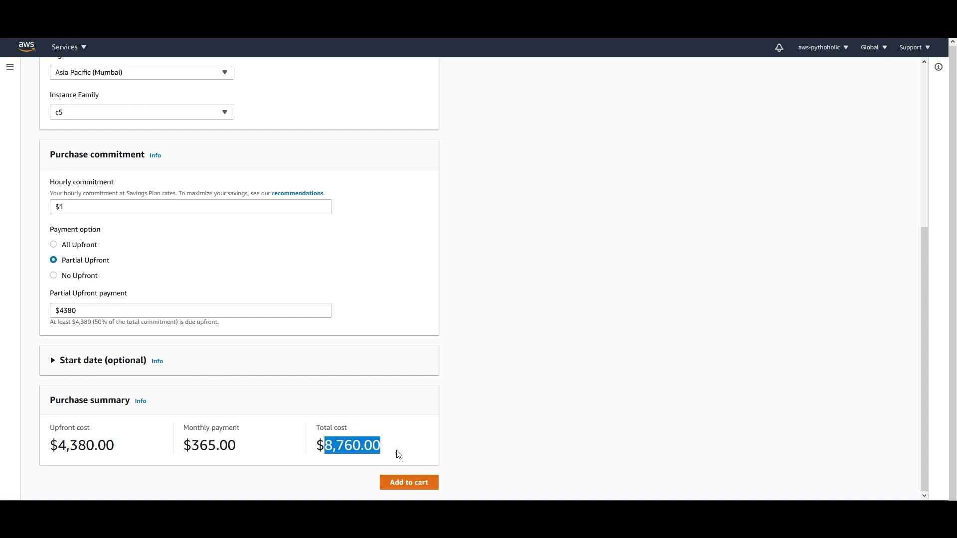
- Review the whole EC2 Instance Savings Plan configuration, from the plan type, term, region and instance family to the purchase summary
scroll(417, 325, "up", 3)
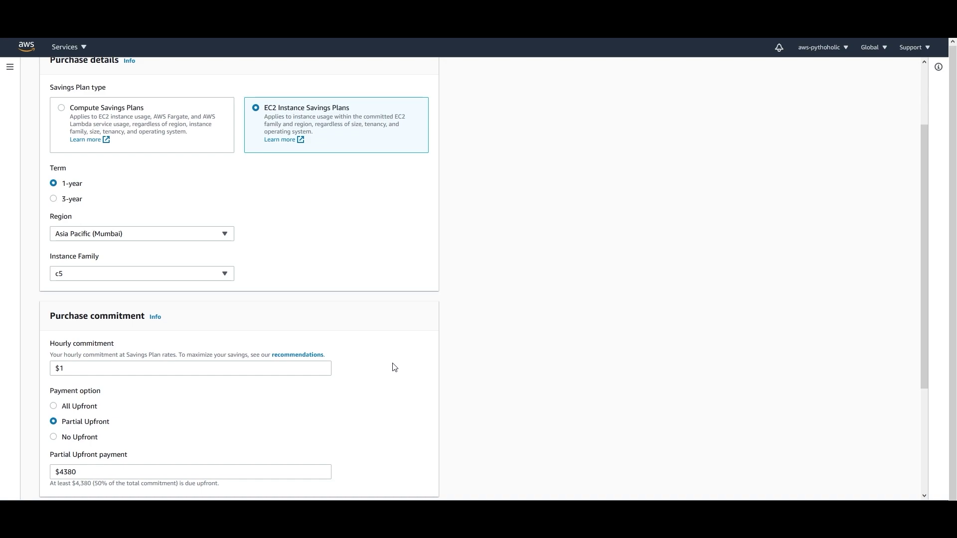
scroll(395, 368, "up", 3)
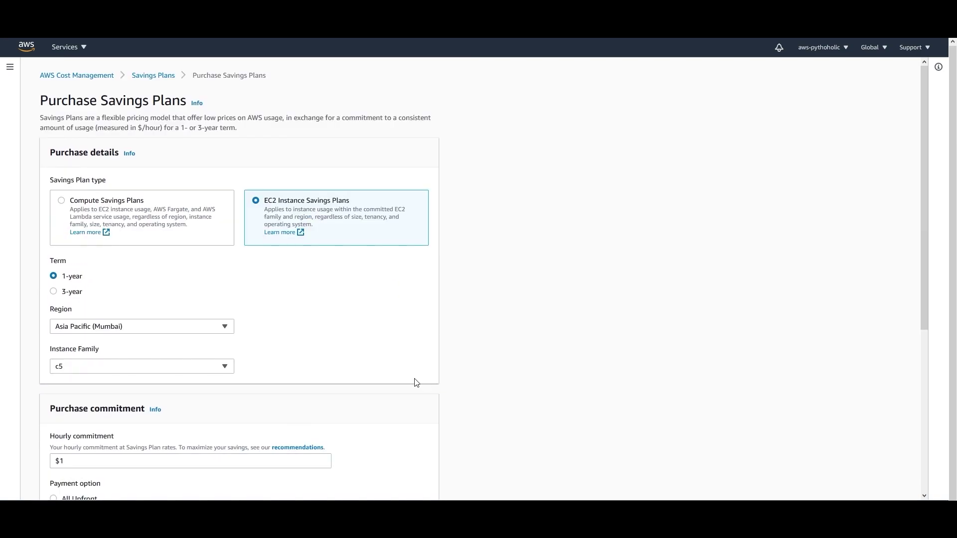
scroll(422, 384, "down", 3)
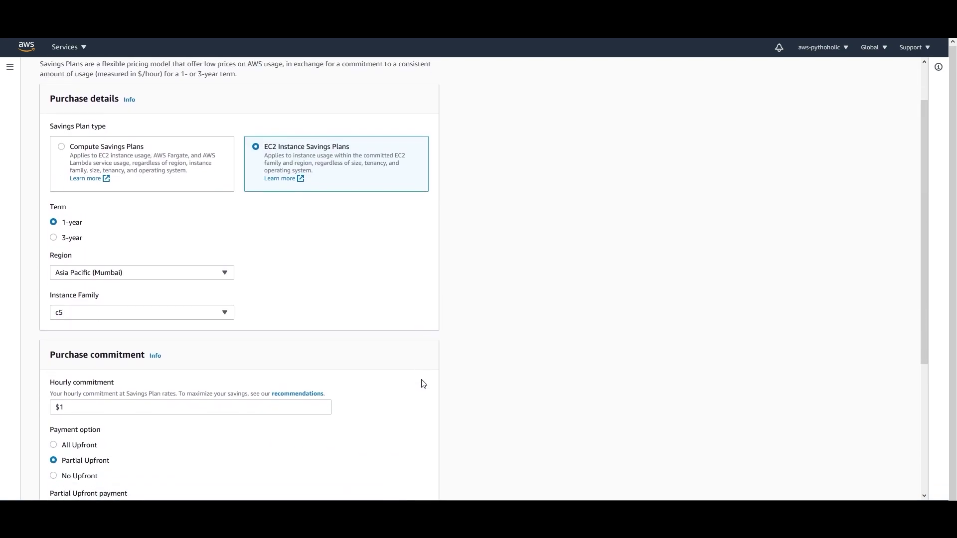
scroll(422, 385, "up", 3)
scroll(421, 387, "down", 5)
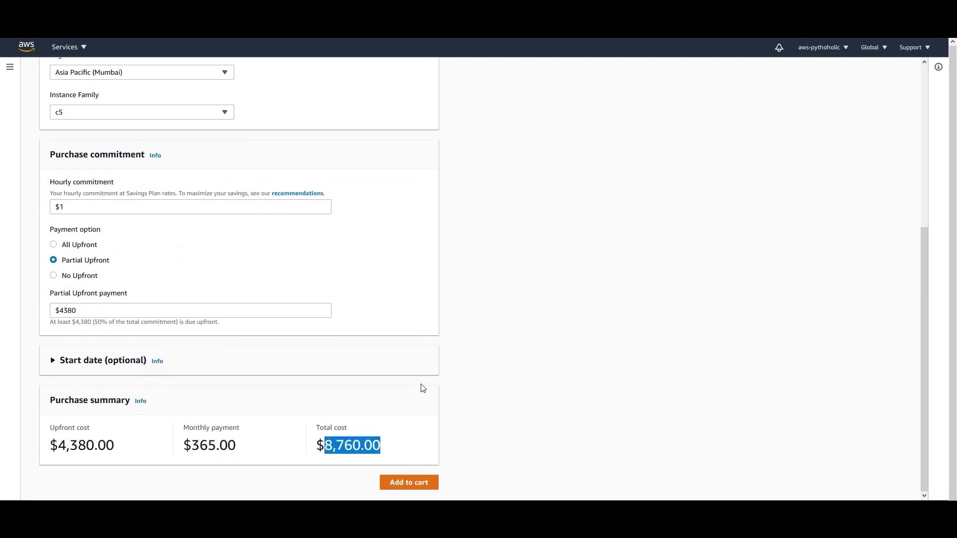
scroll(422, 387, "up", 4)
scroll(426, 388, "up", 2)
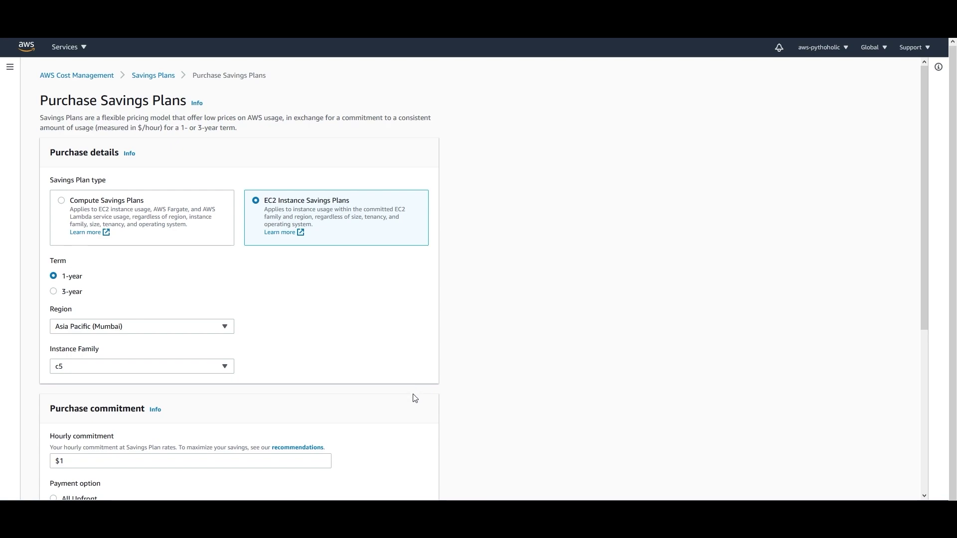
scroll(353, 324, "down", 5)
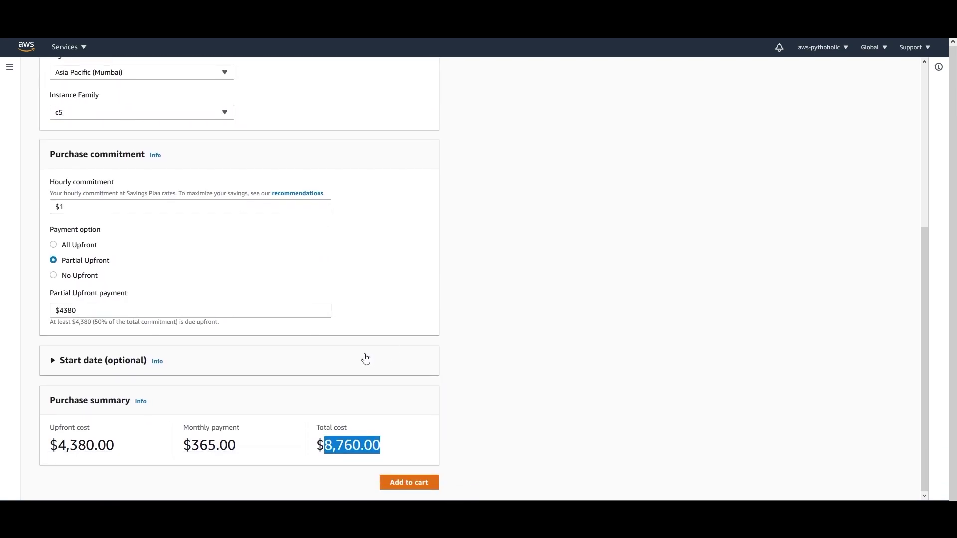
- Open the Savings Plans recommendations linked from the hourly commitment description
scroll(399, 363, "up", 4)
scroll(329, 379, "down", 1)
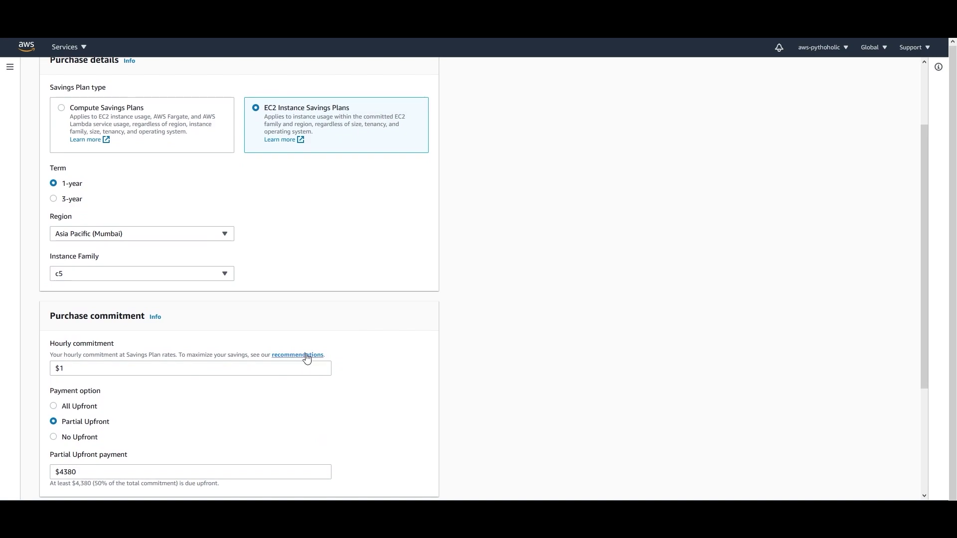
left_click(305, 357)
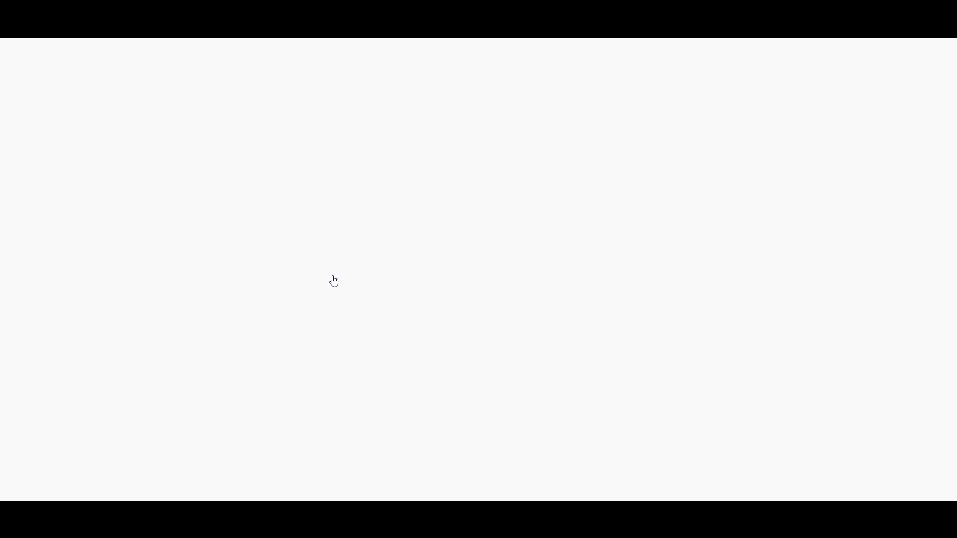